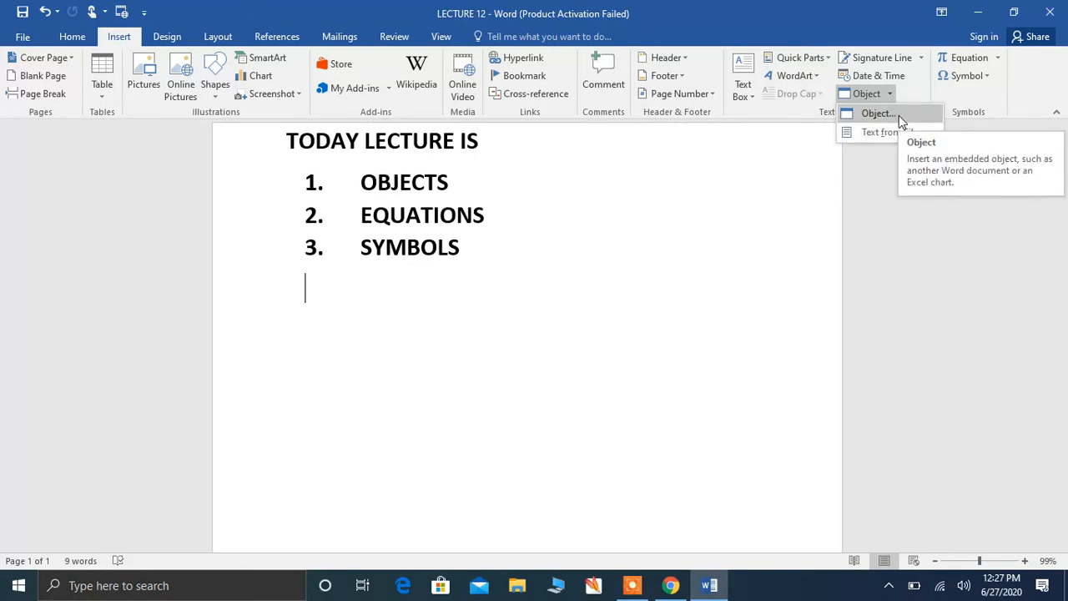
Insert a new Bitmap Image object below the numbered list and close its Paint editing window
{"action": "left_click", "coordinate": [894, 116]}
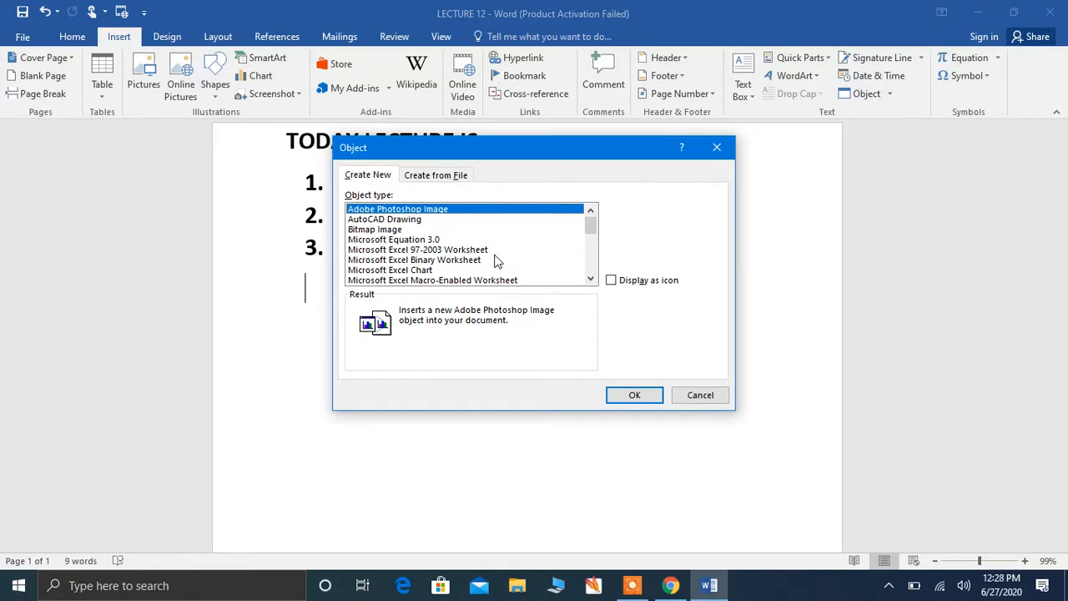
{"action": "left_click", "coordinate": [388, 230]}
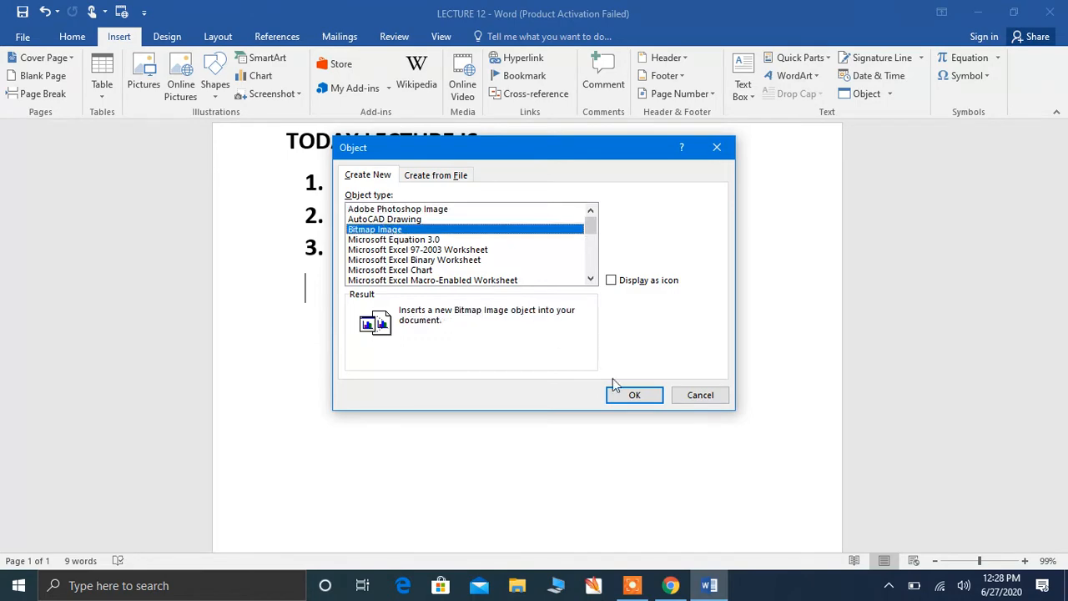
{"action": "left_click", "coordinate": [632, 399]}
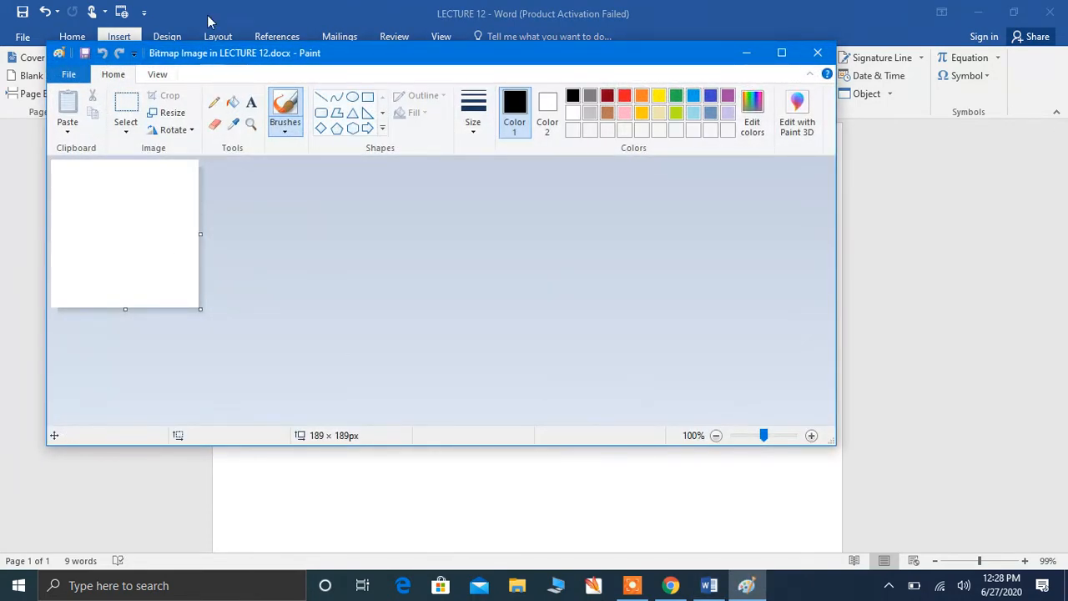
{"action": "left_click", "coordinate": [817, 52]}
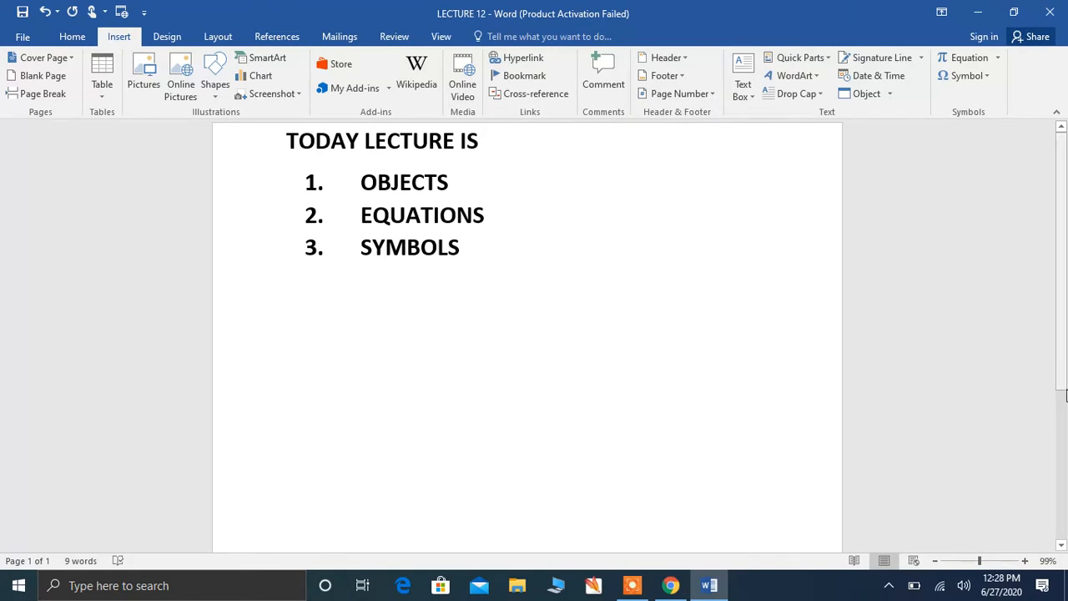
{"action": "left_click", "coordinate": [1066, 446]}
{"action": "left_click", "coordinate": [1065, 447]}
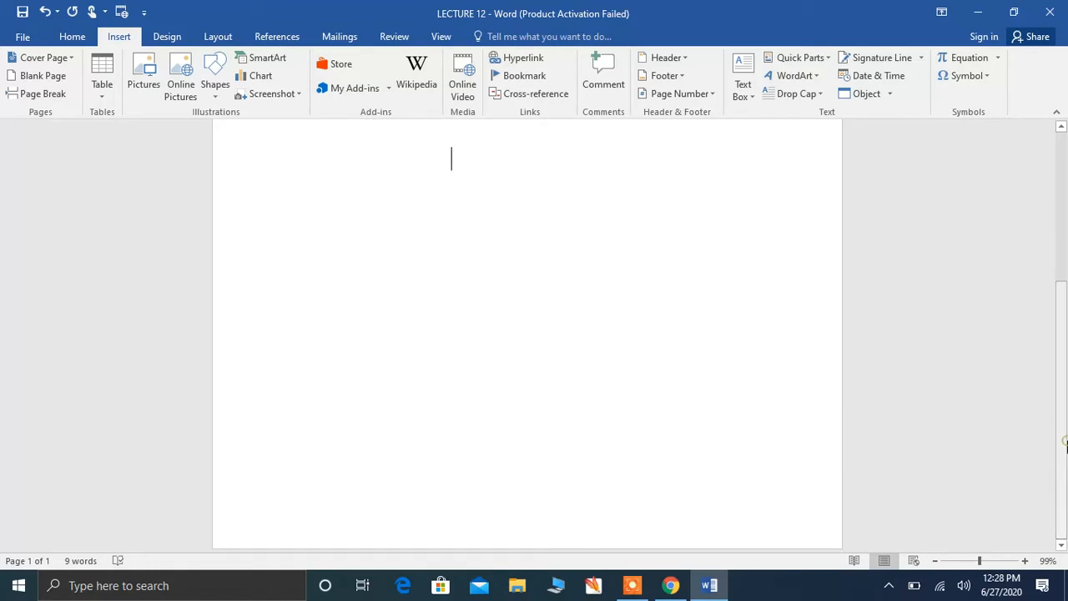
{"action": "left_click", "coordinate": [1060, 125]}
{"action": "left_click", "coordinate": [1060, 125]}
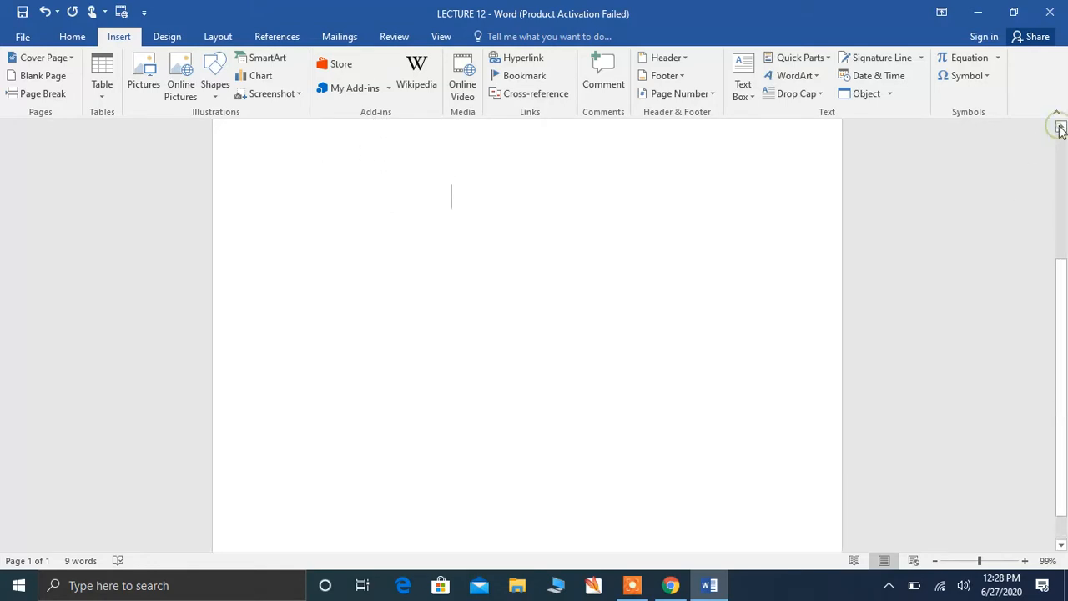
{"action": "left_click", "coordinate": [1061, 125]}
{"action": "left_click", "coordinate": [1060, 126]}
{"action": "left_click", "coordinate": [1065, 139]}
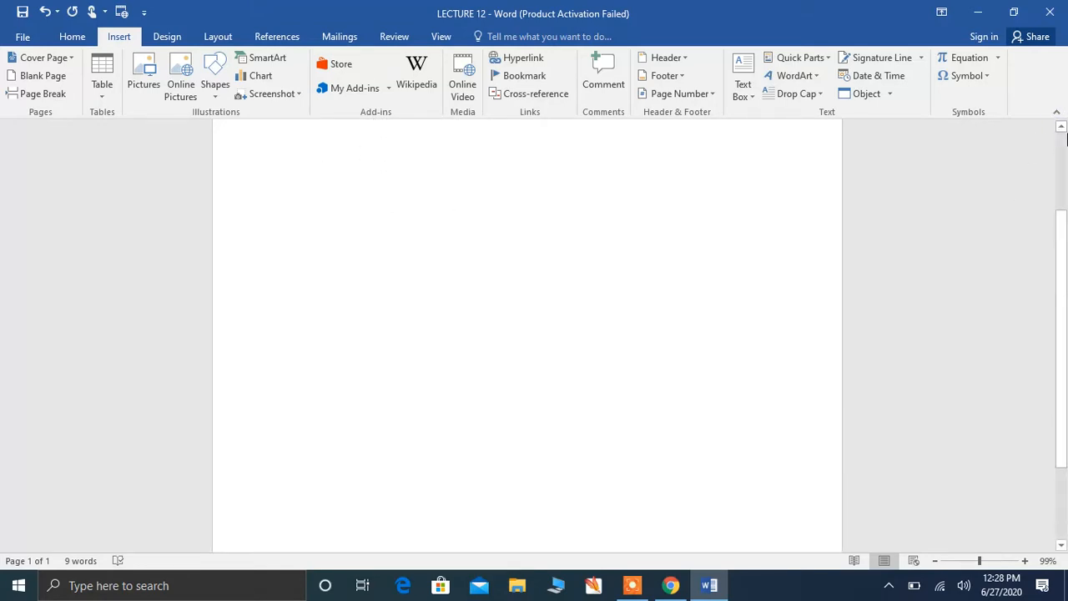
Insert another new Bitmap Image object displayed as an icon, close its Paint window, and select the icon
{"action": "left_click", "coordinate": [868, 97]}
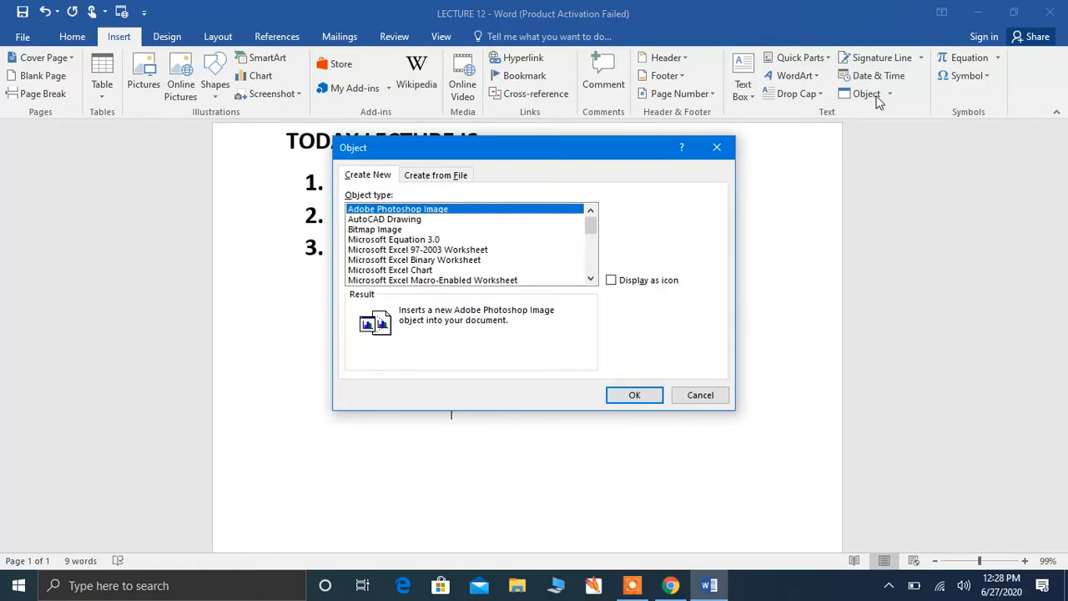
{"action": "left_click", "coordinate": [372, 231]}
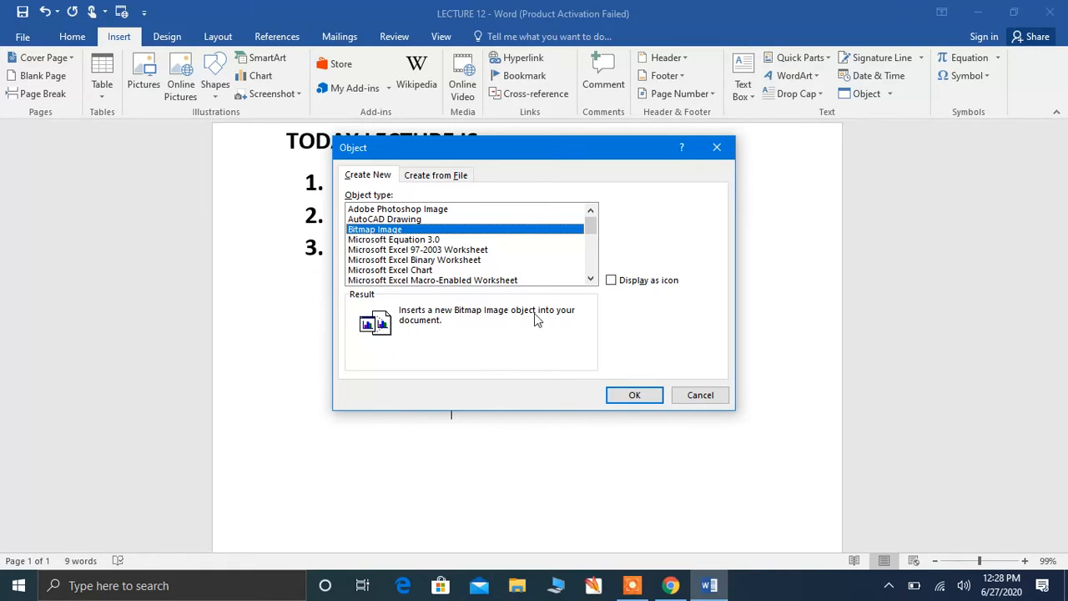
{"action": "left_click", "coordinate": [610, 282]}
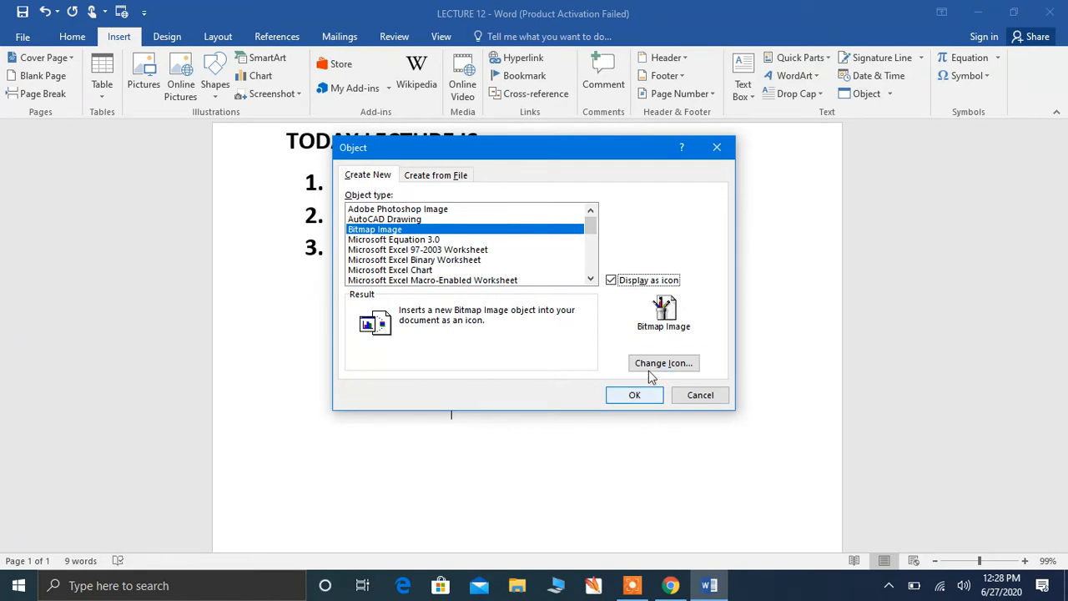
{"action": "left_click", "coordinate": [645, 398]}
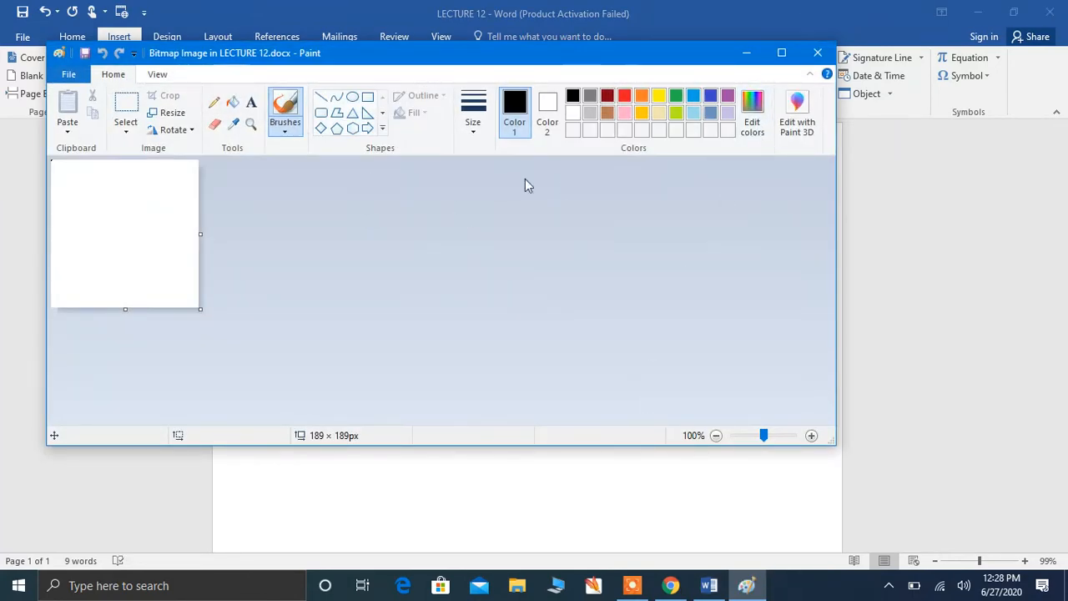
{"action": "left_click", "coordinate": [816, 55]}
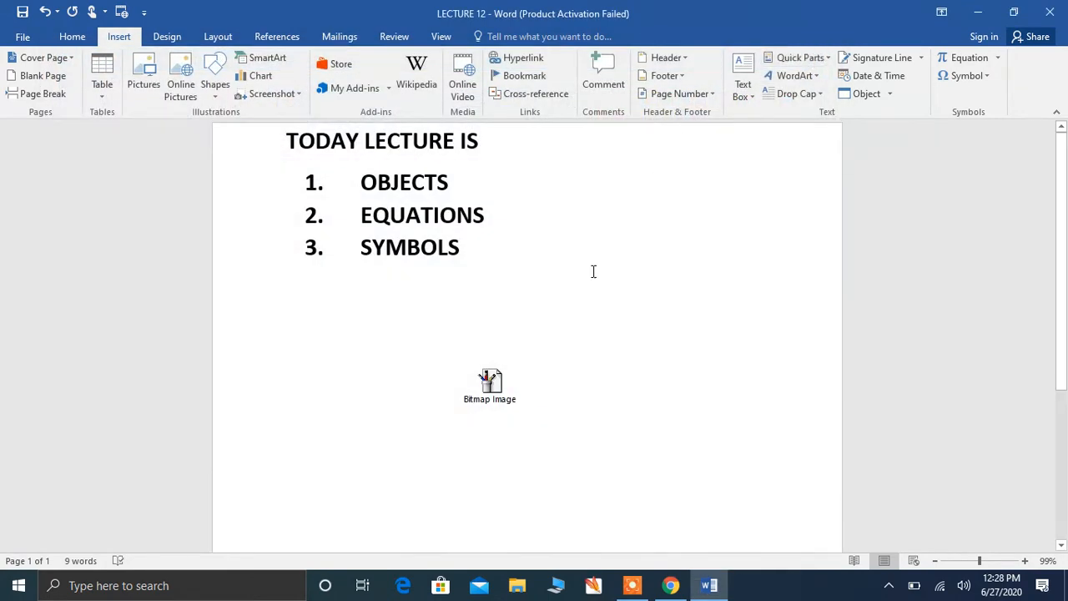
{"action": "left_click", "coordinate": [494, 382]}
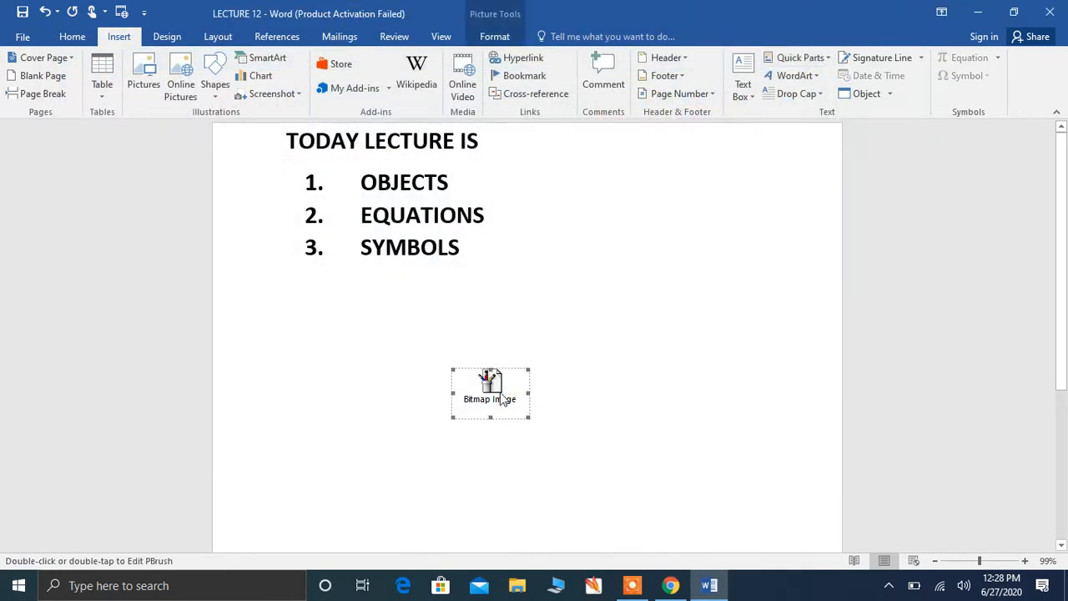
Insert the text of the Word file Doc1 from the Desktop after the bitmap icon
{"action": "left_click", "coordinate": [598, 371]}
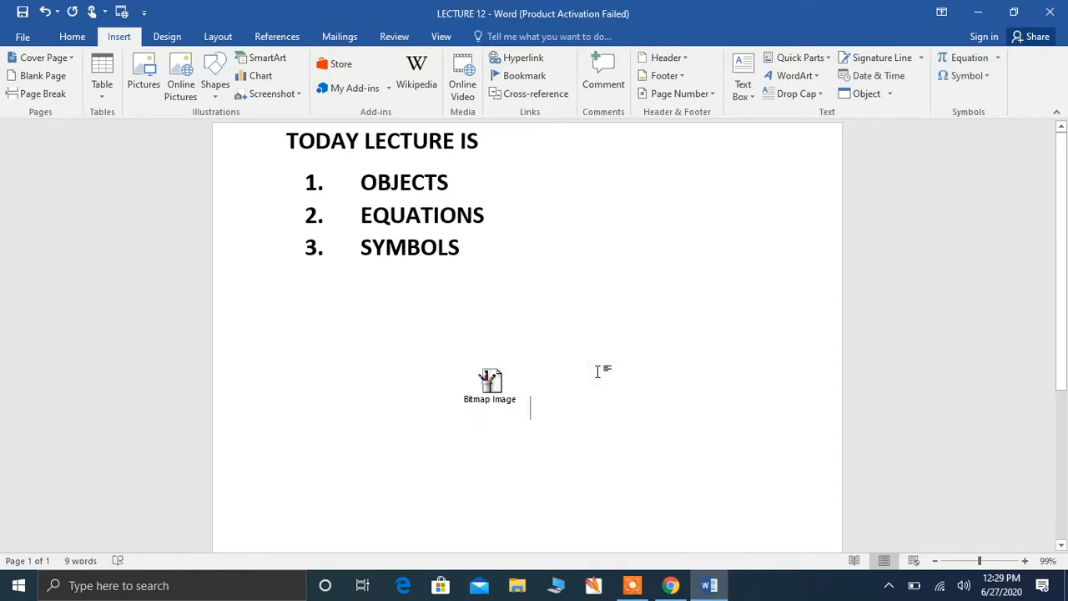
{"action": "left_click", "coordinate": [890, 94]}
{"action": "left_click", "coordinate": [886, 130]}
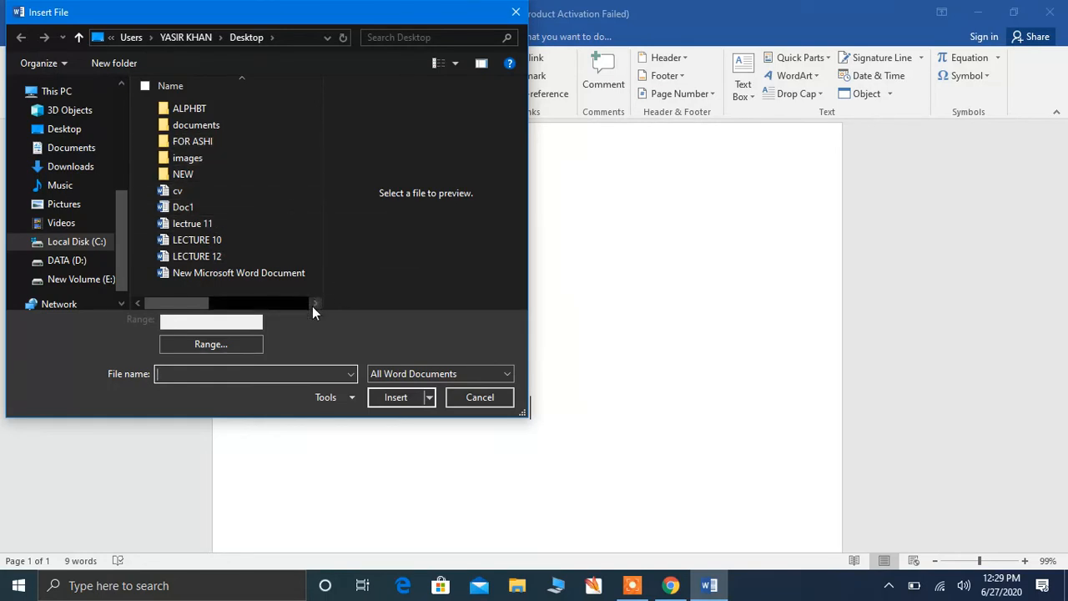
{"action": "left_click", "coordinate": [225, 159]}
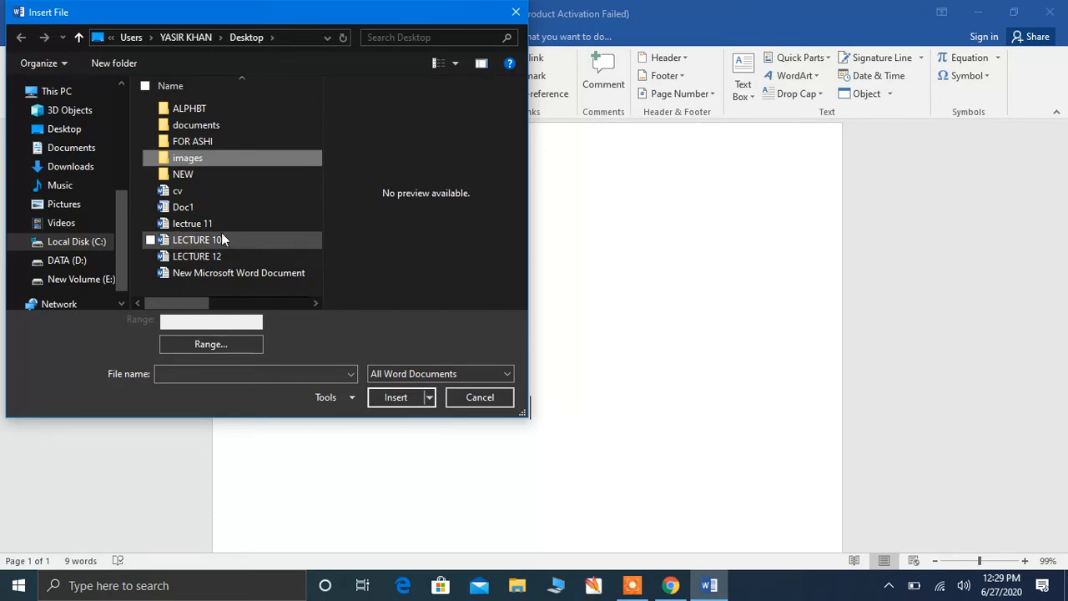
{"action": "left_click", "coordinate": [218, 208]}
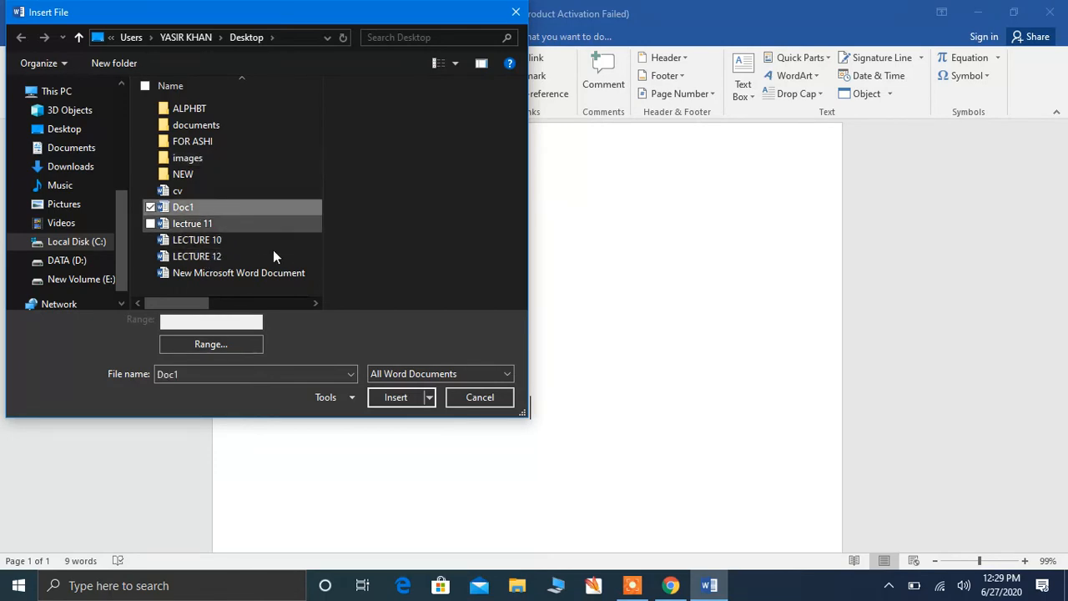
{"action": "left_click", "coordinate": [392, 399]}
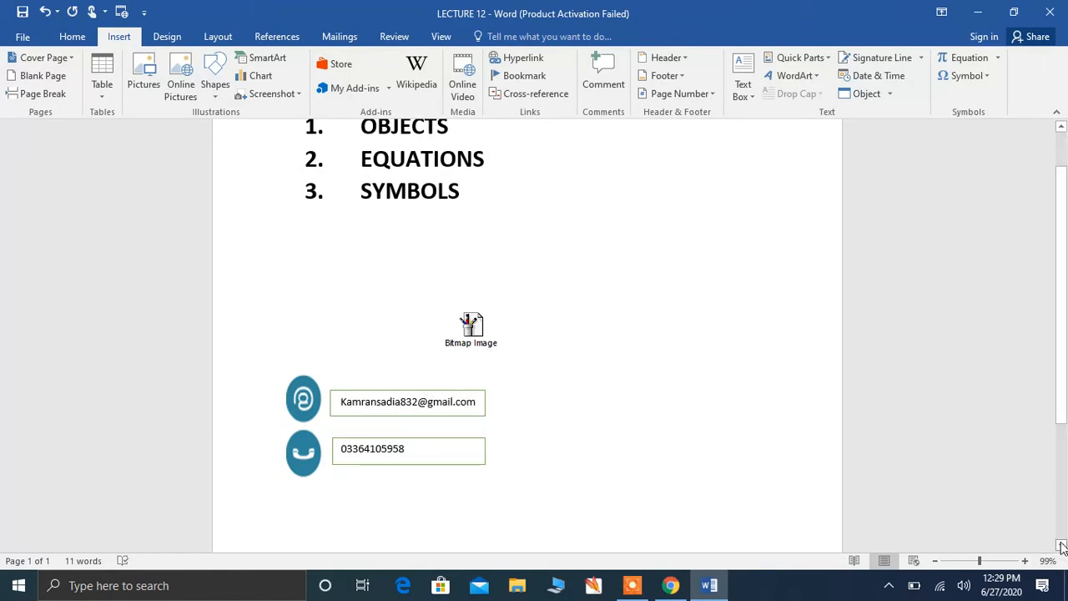
{"action": "left_click_drag", "start_coordinate": [1061, 547], "coordinate": [1061, 547]}
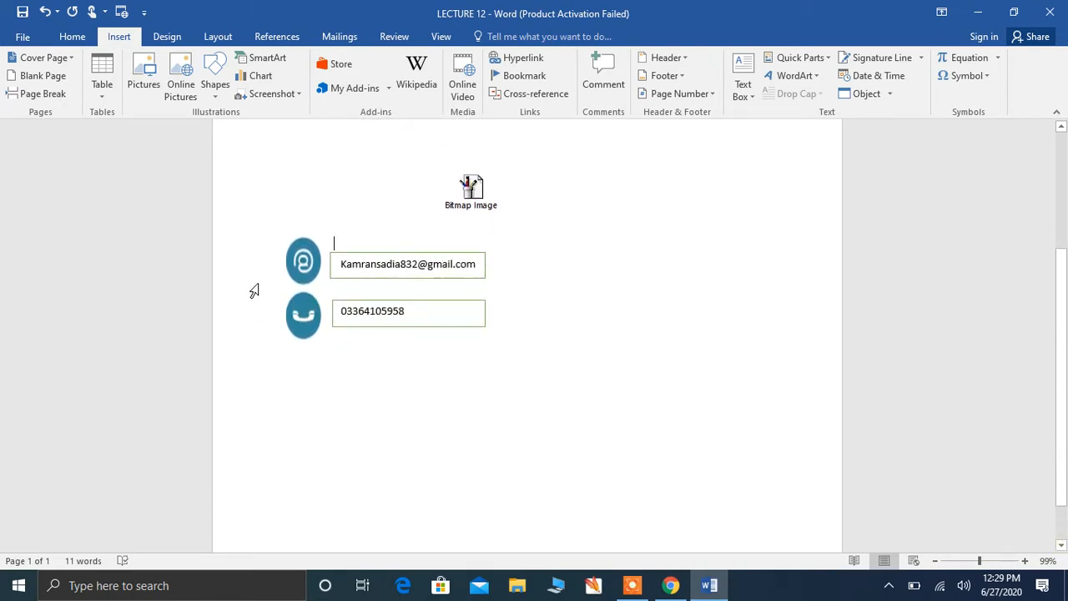
{"action": "left_click", "coordinate": [377, 271]}
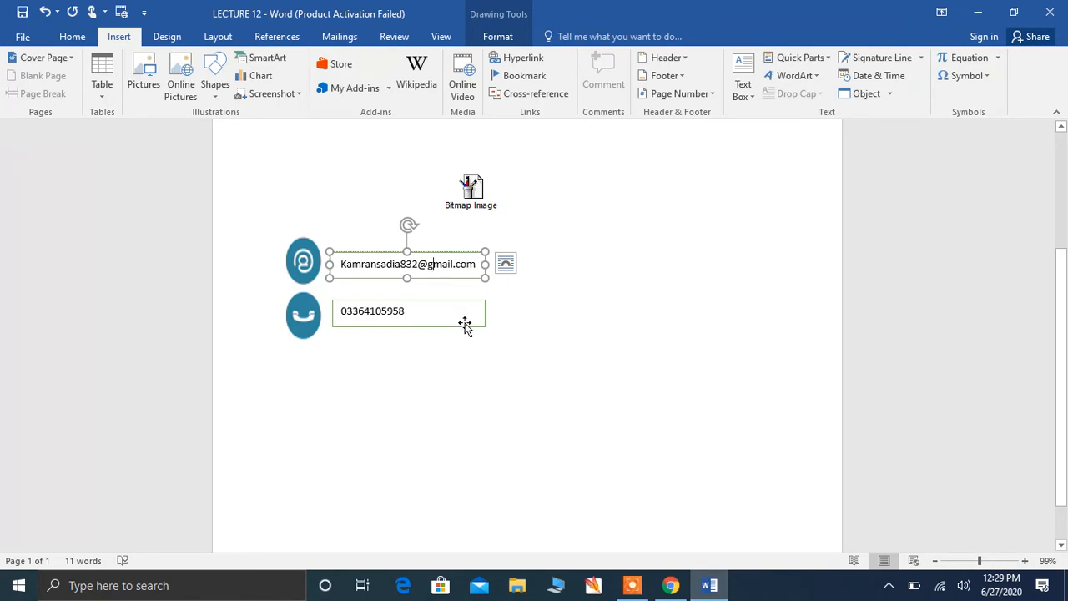
Insert the built-in Area of Circle equation after the number in the phone number text box
{"action": "left_click", "coordinate": [447, 305]}
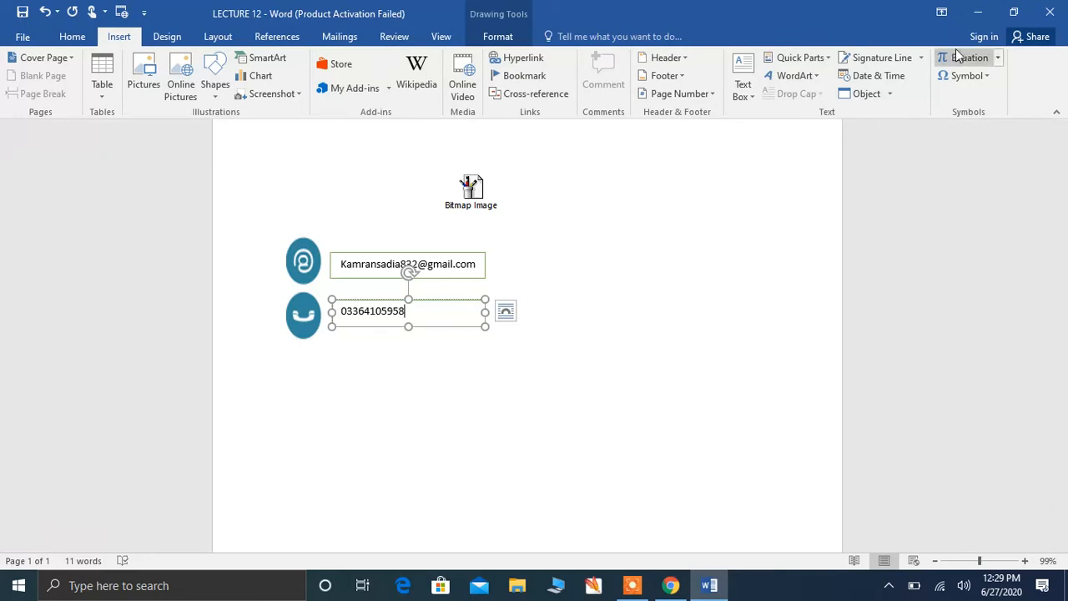
{"action": "left_click", "coordinate": [868, 97]}
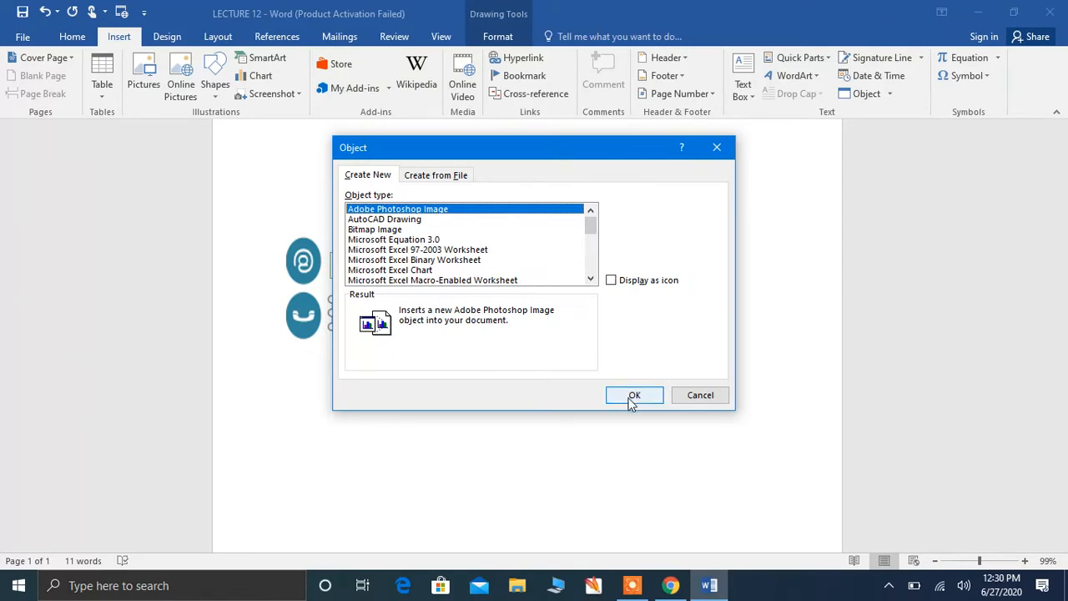
{"action": "left_click", "coordinate": [717, 148]}
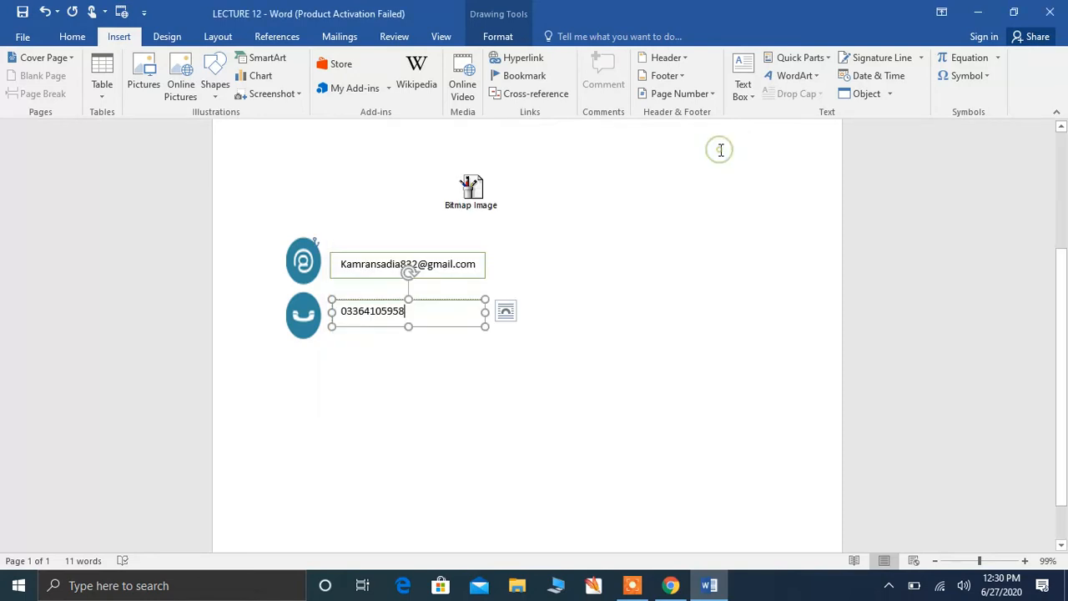
{"action": "left_click", "coordinate": [986, 59]}
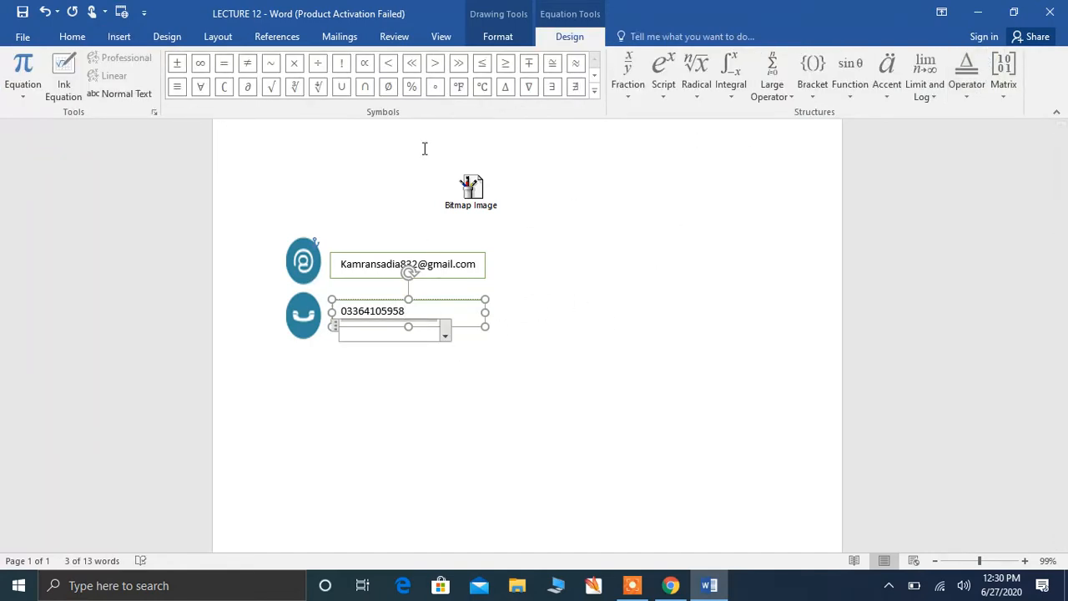
{"action": "left_click", "coordinate": [27, 74]}
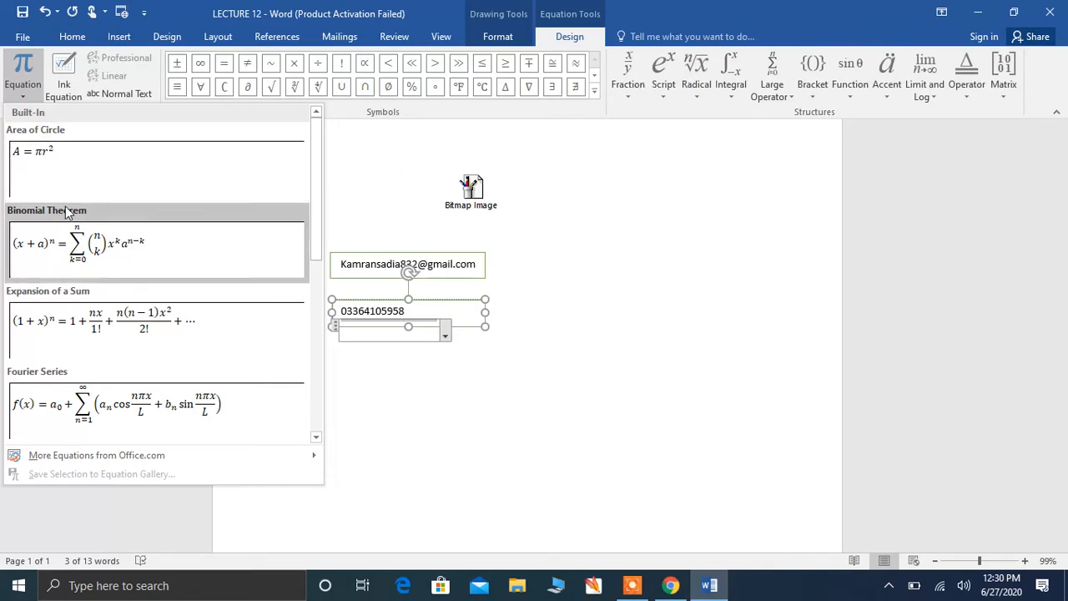
{"action": "left_click", "coordinate": [42, 162]}
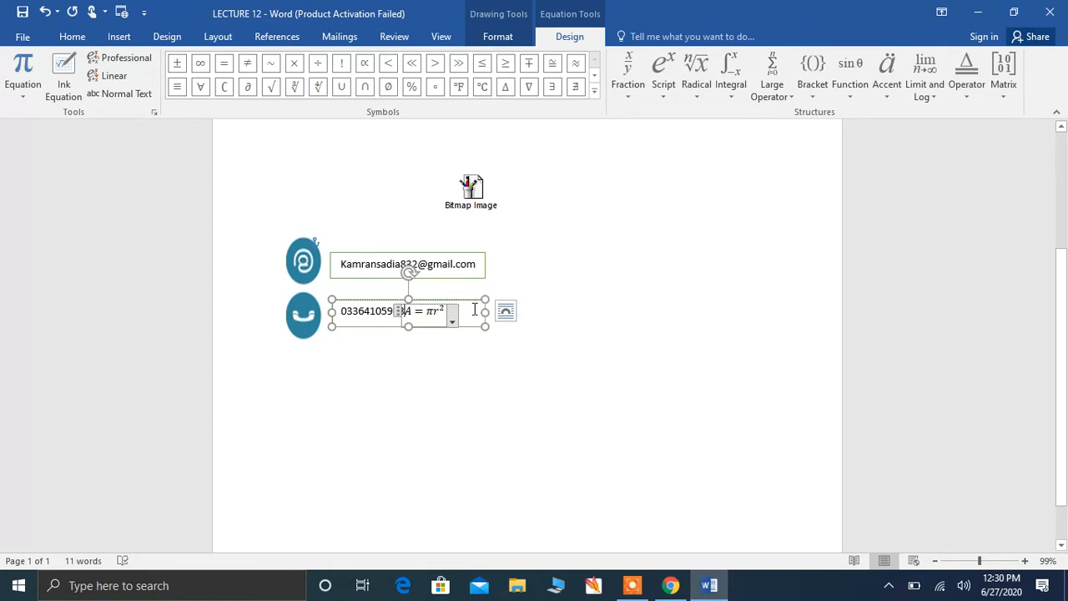
Move the phone number text box horizontally to the right by about its own width
{"action": "left_click", "coordinate": [479, 302]}
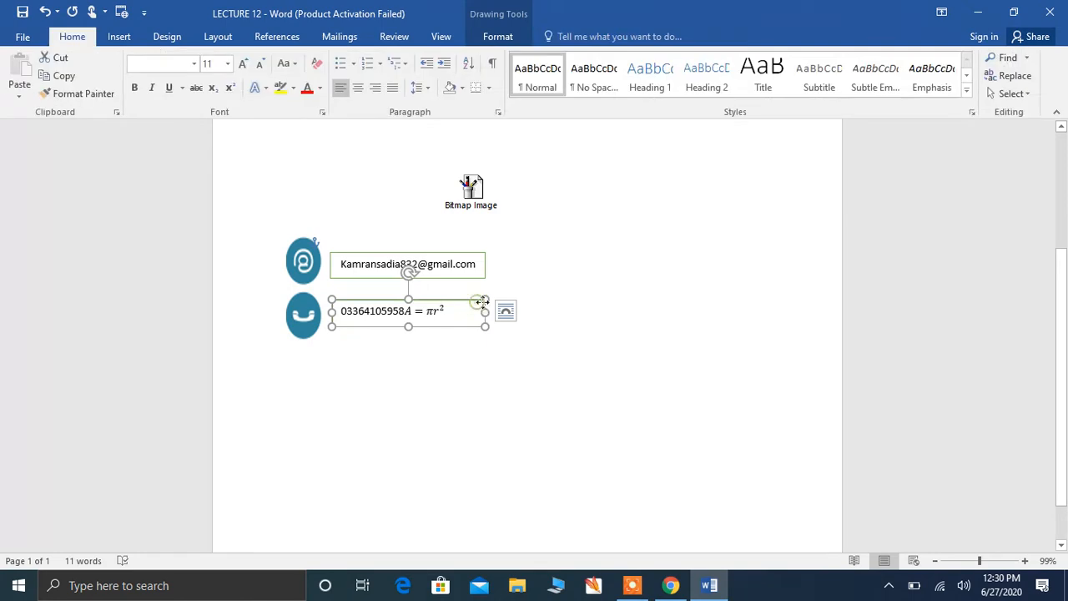
{"action": "left_click_drag", "start_coordinate": [481, 303], "coordinate": [635, 302]}
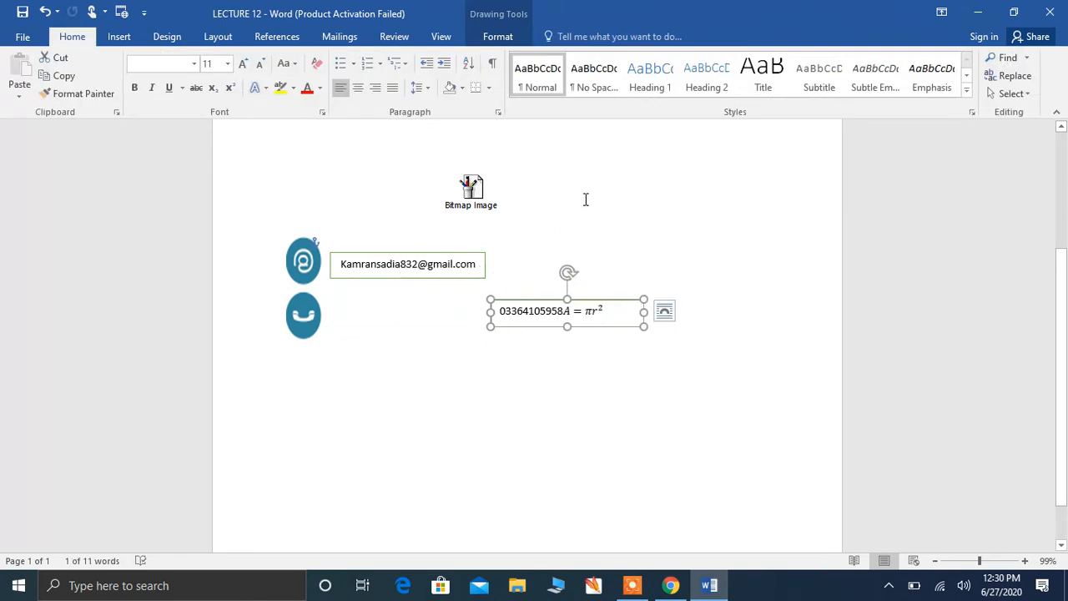
Delete the contents of the Area of Circle equation from the phone number text box
{"action": "left_click", "coordinate": [617, 319]}
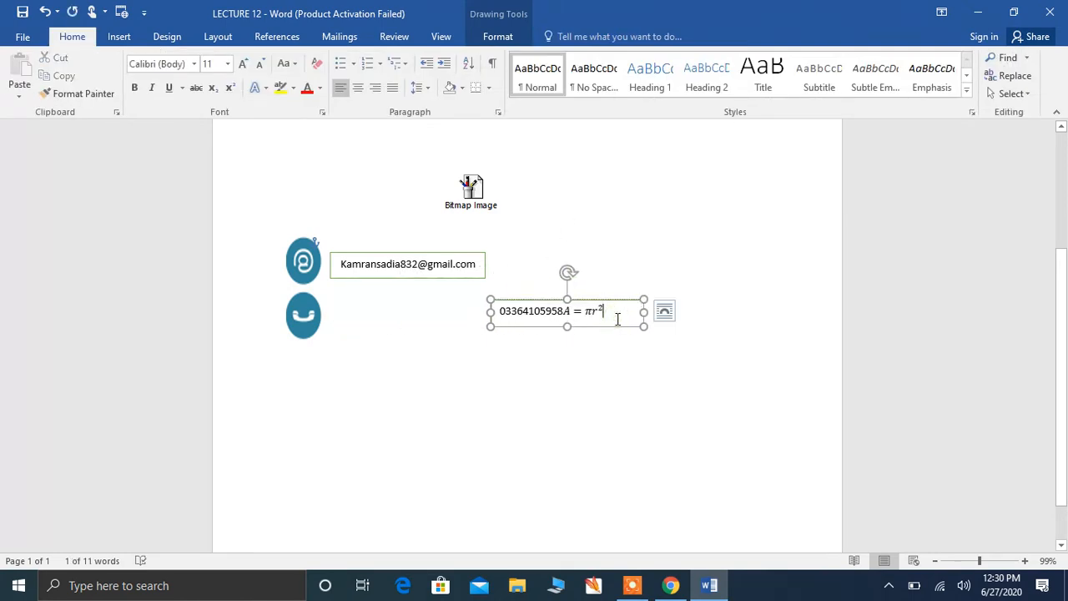
{"action": "key", "text": "BackSpace"}
{"action": "key", "text": "BackSpace"}
{"action": "key", "text": "BackSpace"}
{"action": "key", "text": "BackSpace"}
{"action": "key", "text": "BackSpace"}
{"action": "key", "text": "BackSpace"}
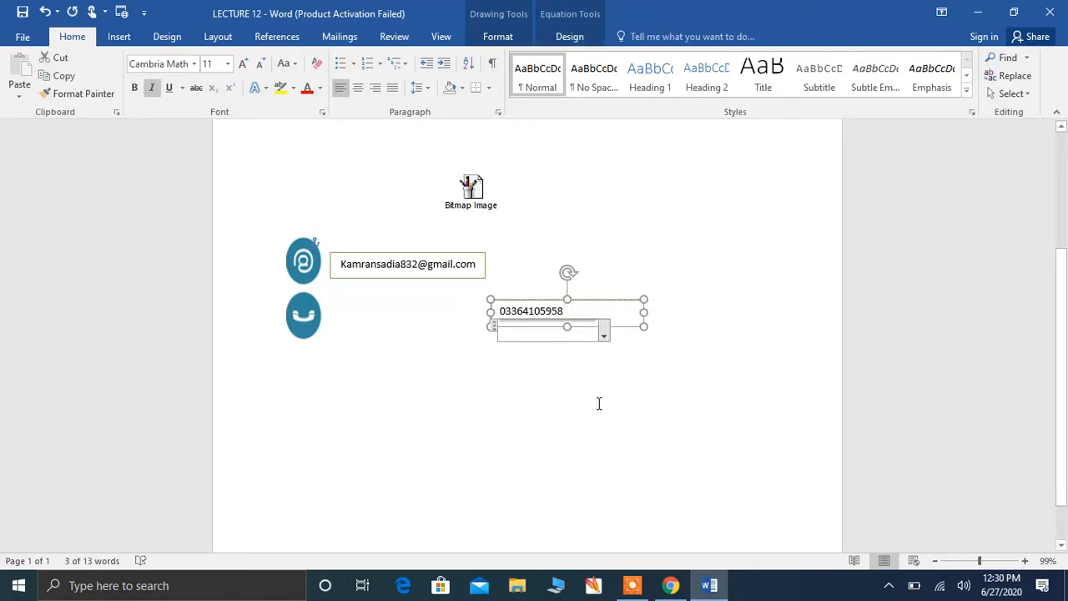
Insert the built-in Area of Circle equation on the empty line below the phone number text box
{"action": "left_click", "coordinate": [579, 481]}
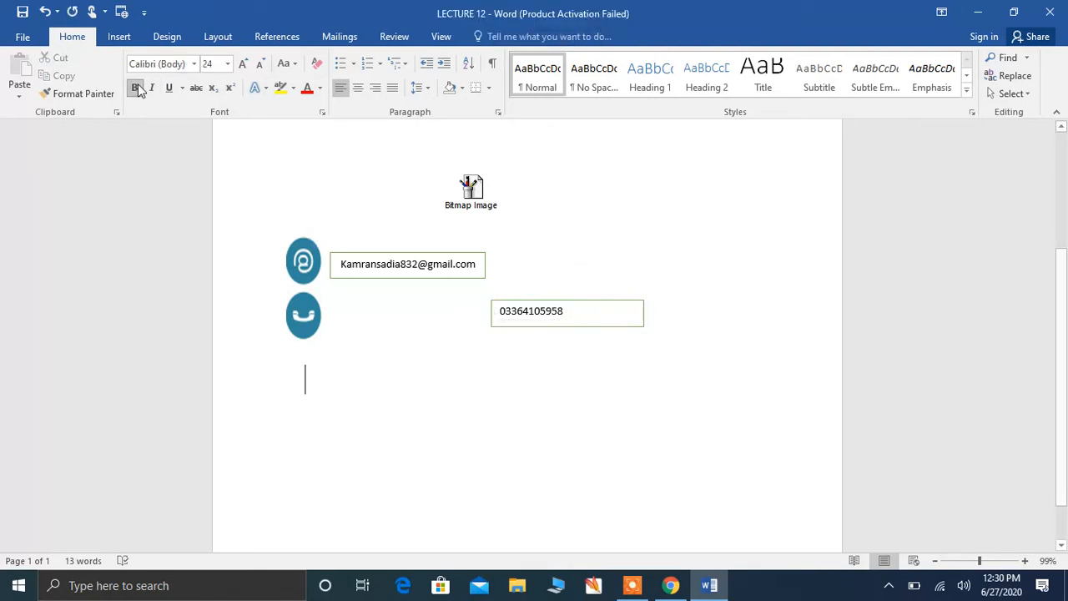
{"action": "left_click", "coordinate": [119, 36]}
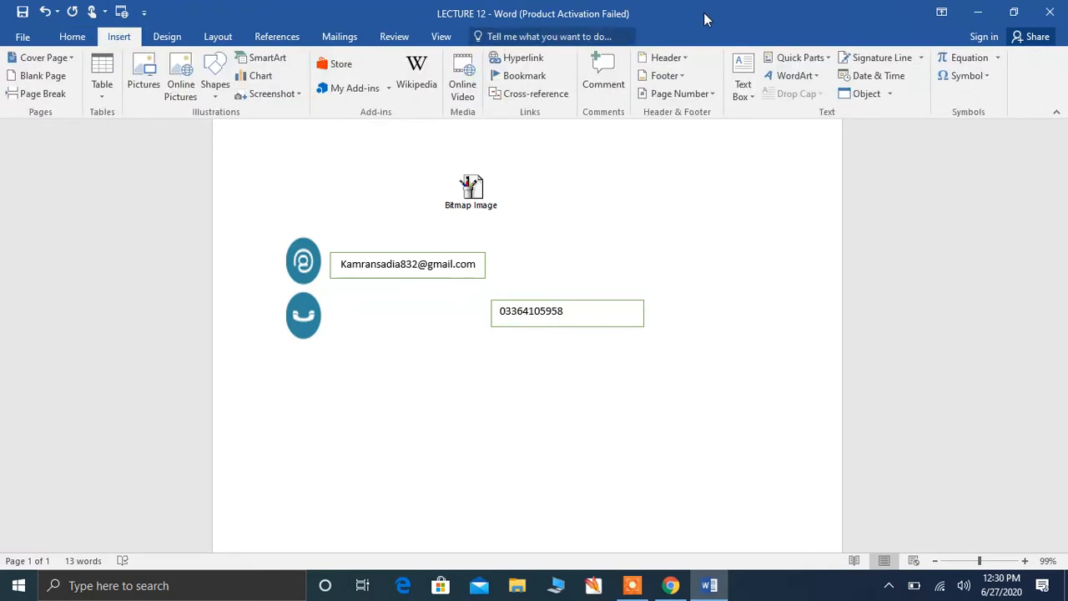
{"action": "left_click", "coordinate": [982, 63]}
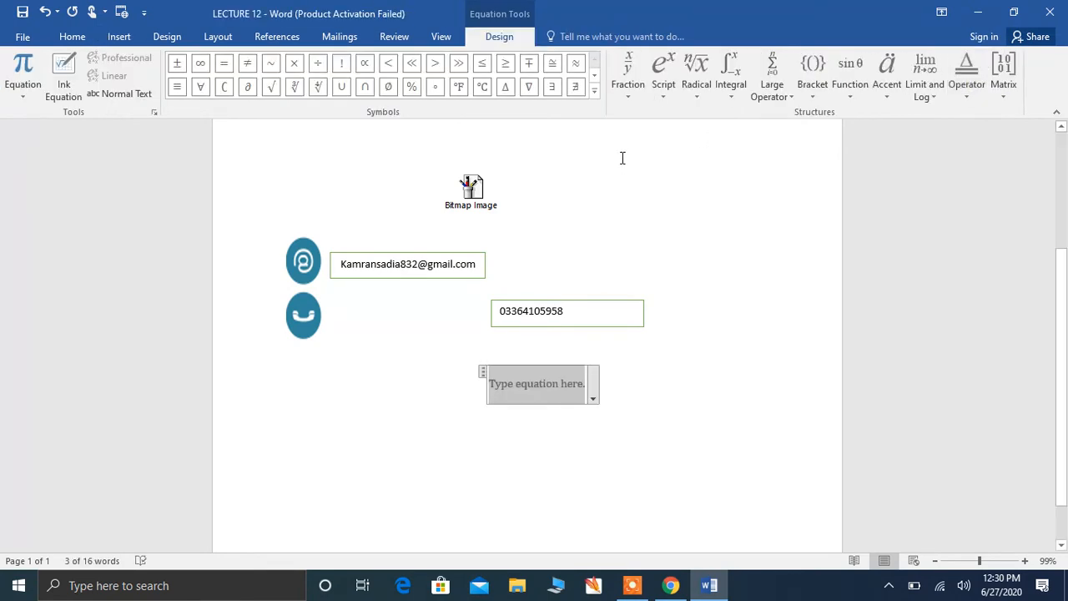
{"action": "left_click", "coordinate": [21, 88]}
{"action": "left_click", "coordinate": [35, 186]}
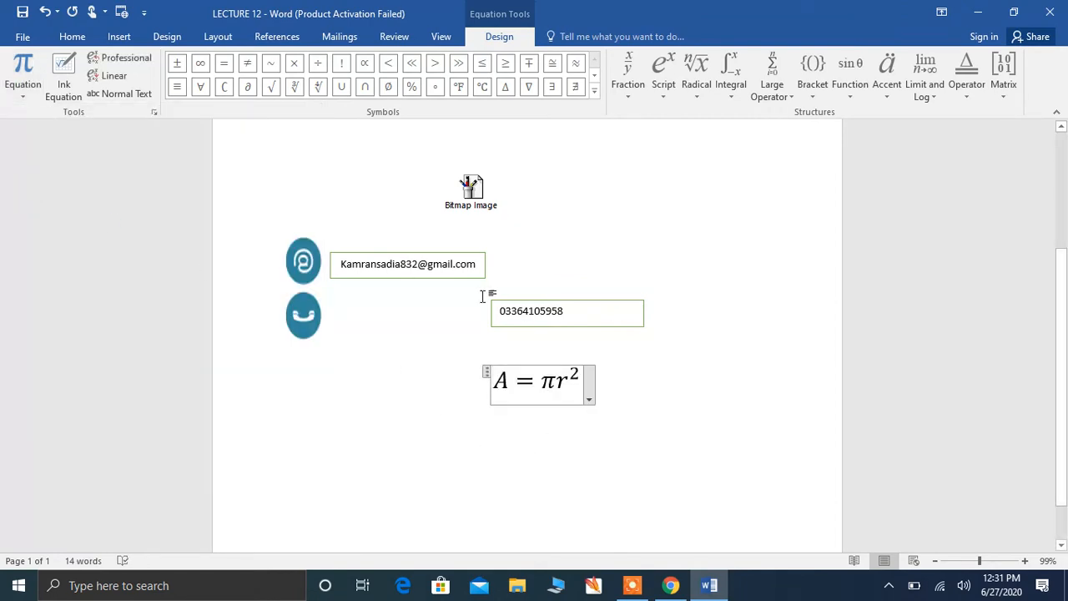
{"action": "left_click", "coordinate": [64, 75]}
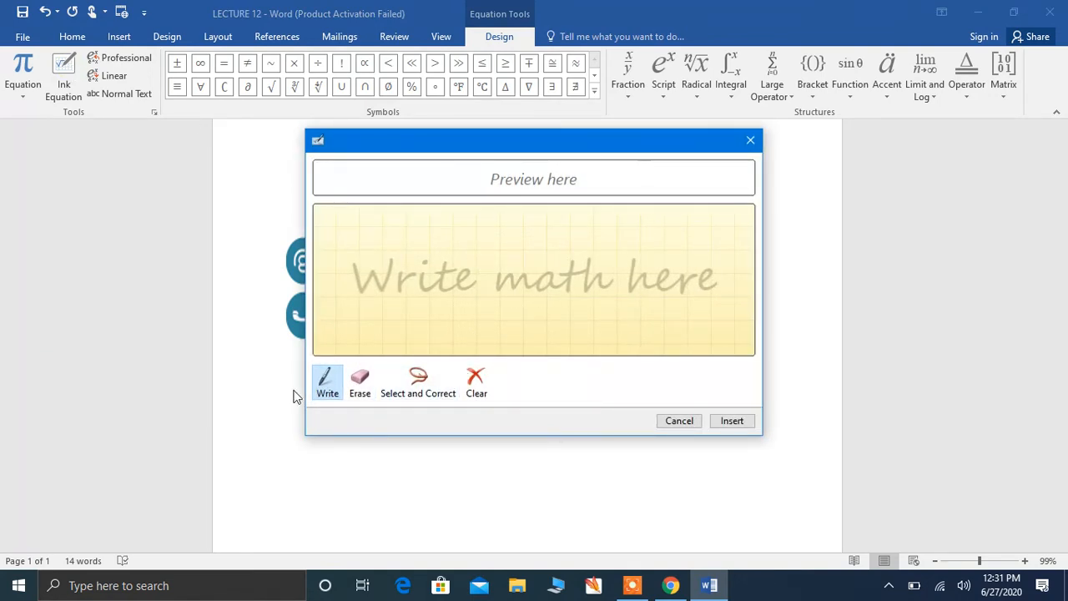
{"action": "left_click", "coordinate": [360, 389]}
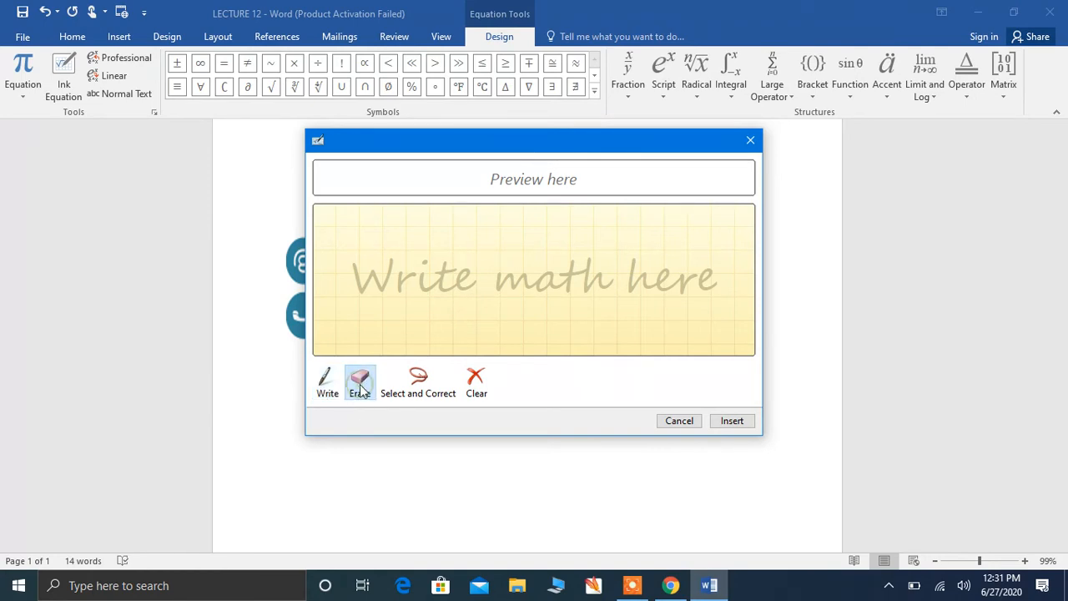
{"action": "left_click", "coordinate": [426, 396]}
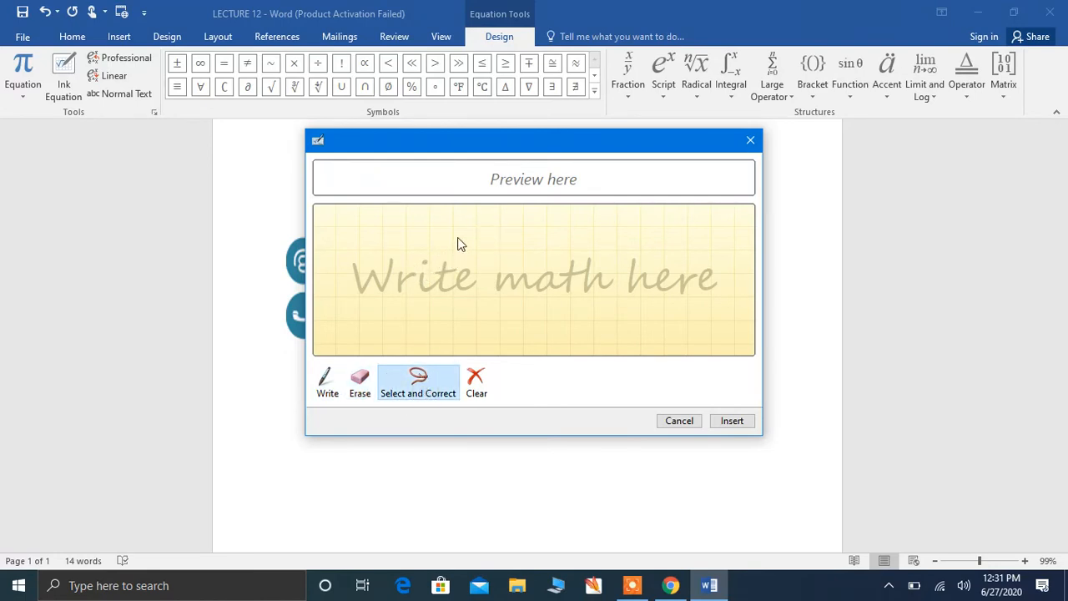
{"action": "left_click", "coordinate": [480, 392]}
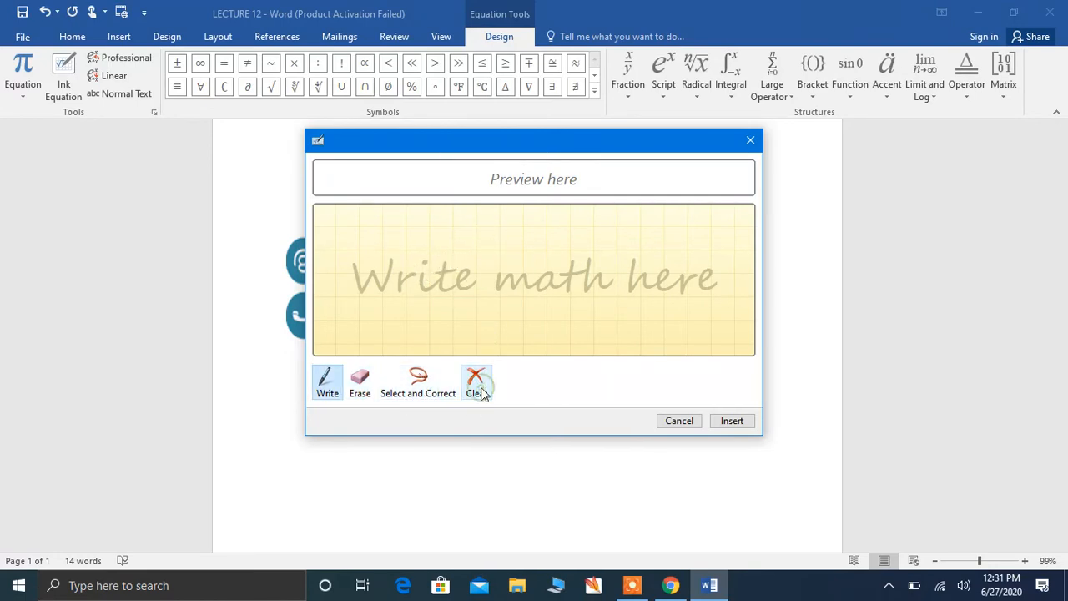
{"action": "left_click", "coordinate": [683, 424]}
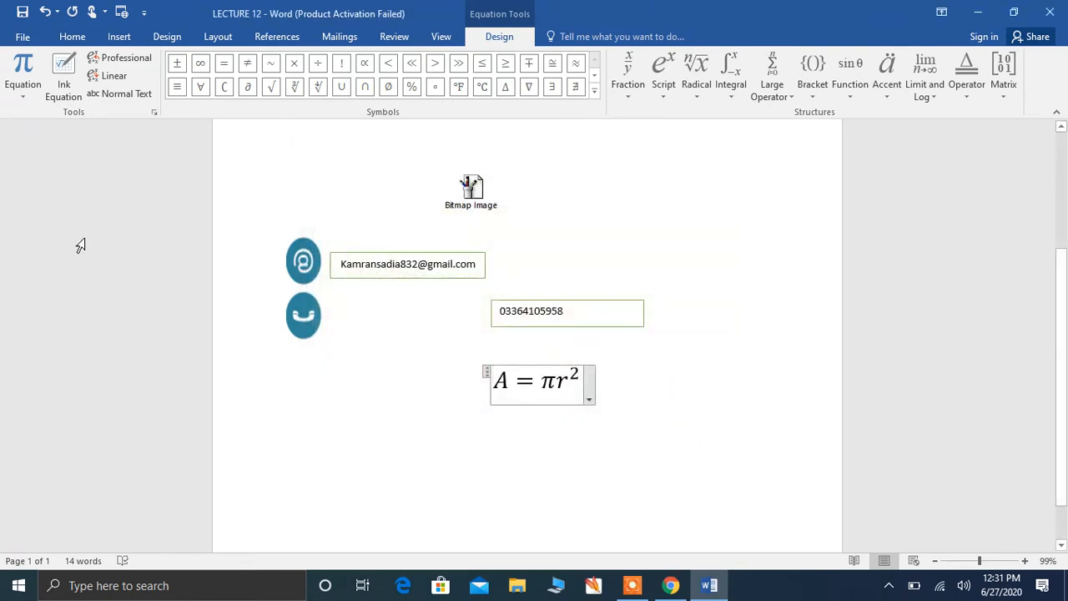
Convert the Area of Circle equation to linear format and set its characters as normal text
{"action": "left_click", "coordinate": [139, 60]}
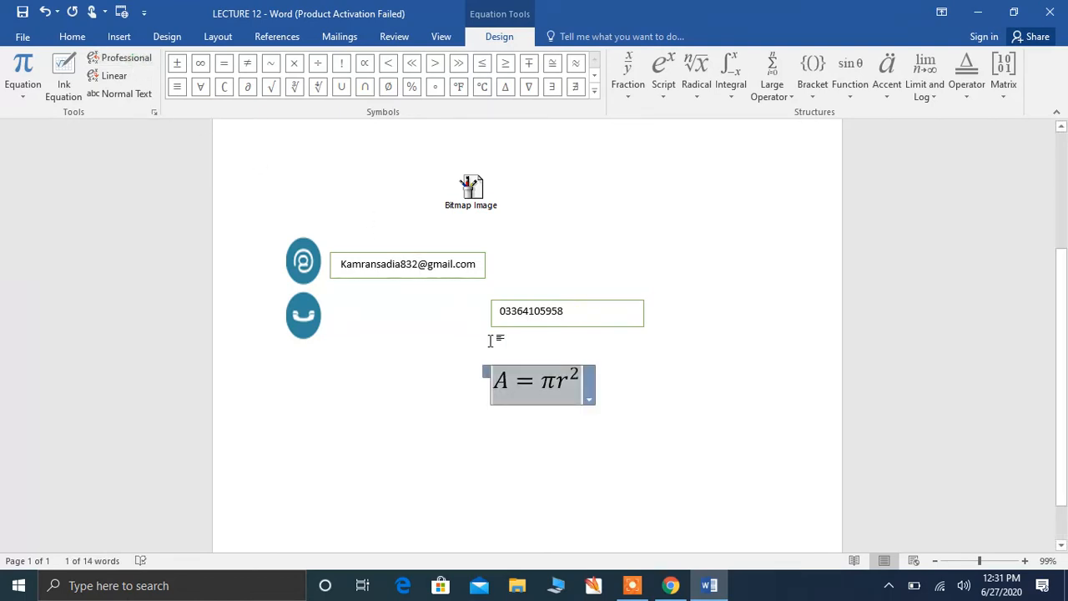
{"action": "left_click", "coordinate": [115, 76]}
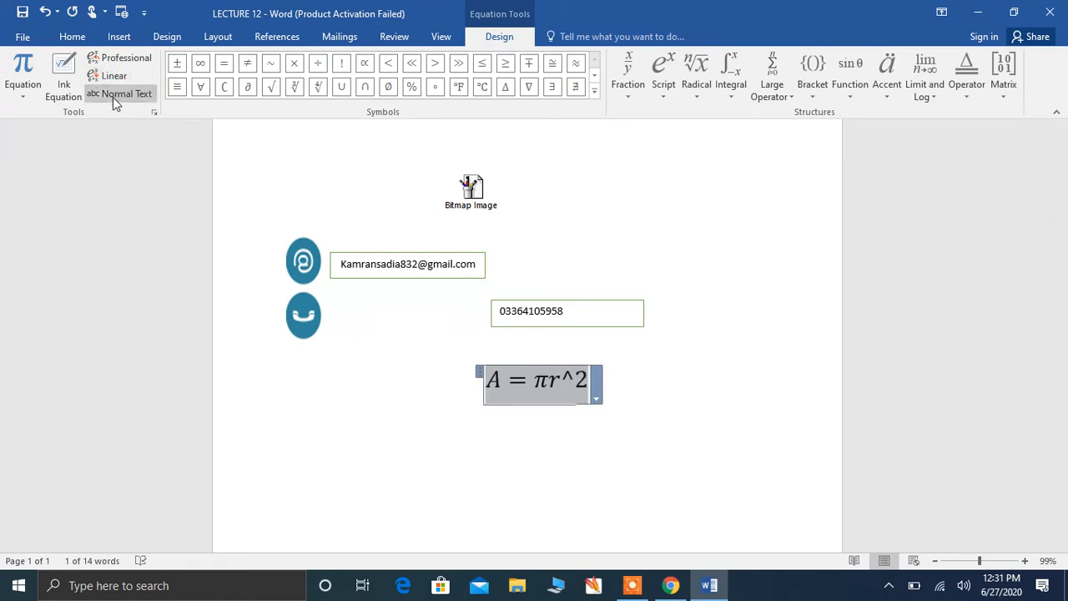
{"action": "left_click", "coordinate": [128, 92]}
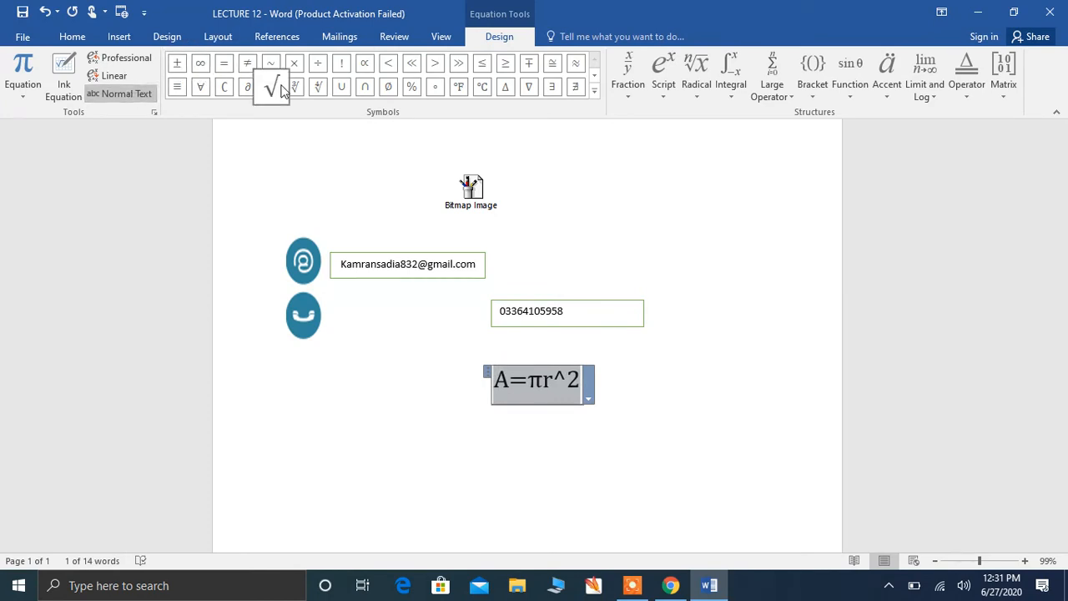
Replace the selected Area of Circle equation with the math symbols =, × and <
{"action": "left_click", "coordinate": [222, 67]}
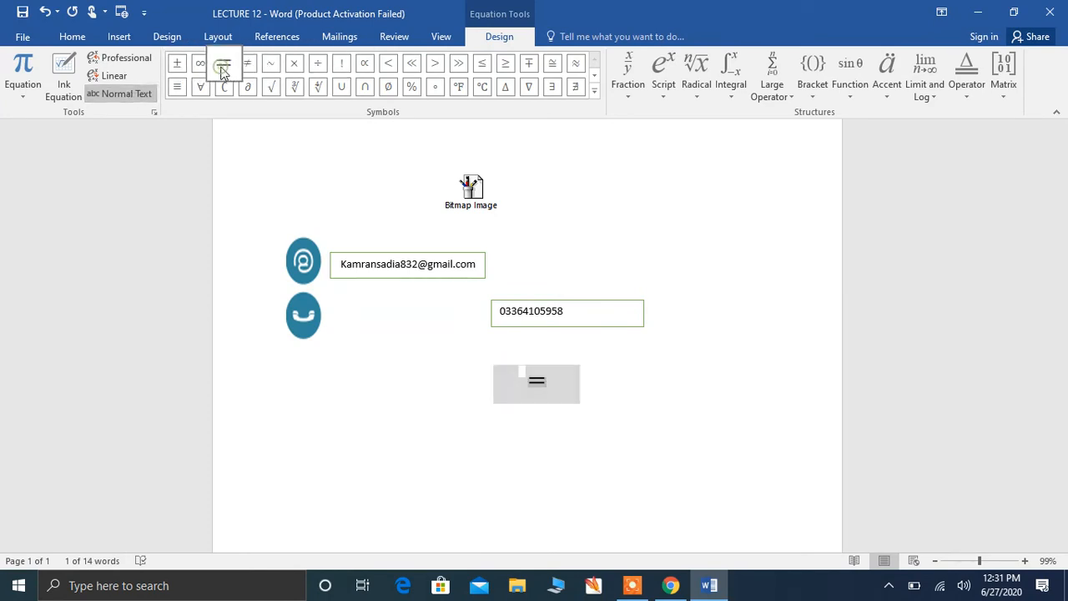
{"action": "left_click", "coordinate": [305, 72]}
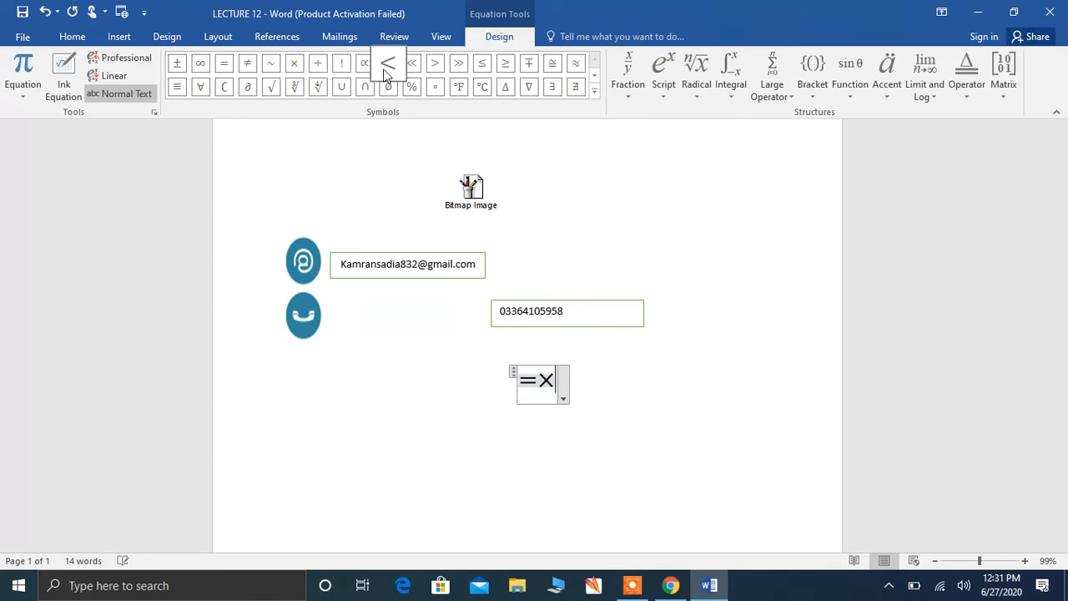
{"action": "left_click", "coordinate": [383, 67]}
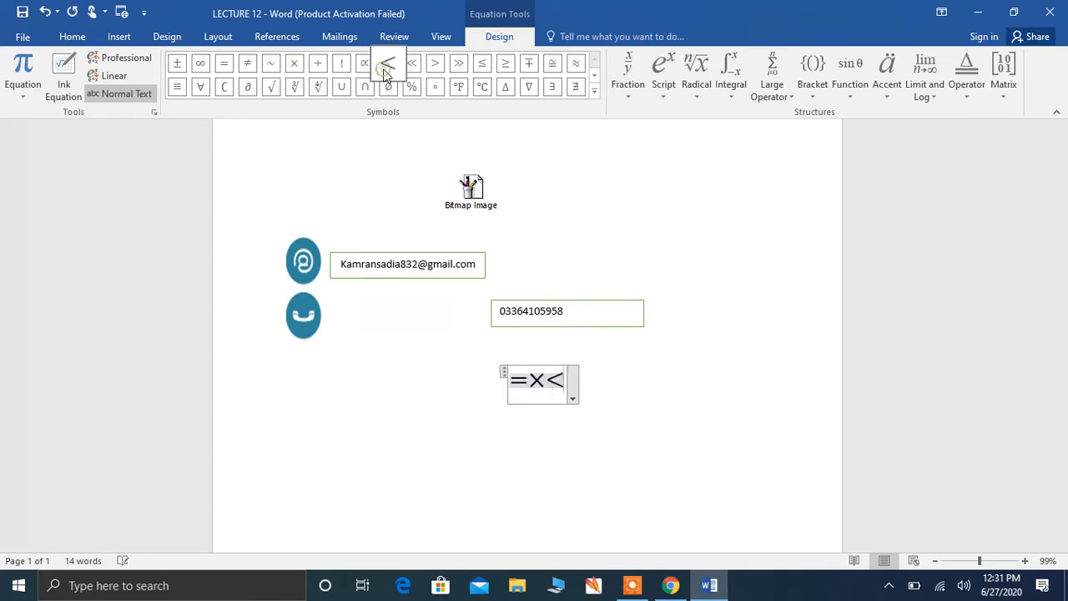
Add an empty stacked fraction and an empty 1x3 matrix after the < sign in the equation
{"action": "left_click", "coordinate": [630, 85]}
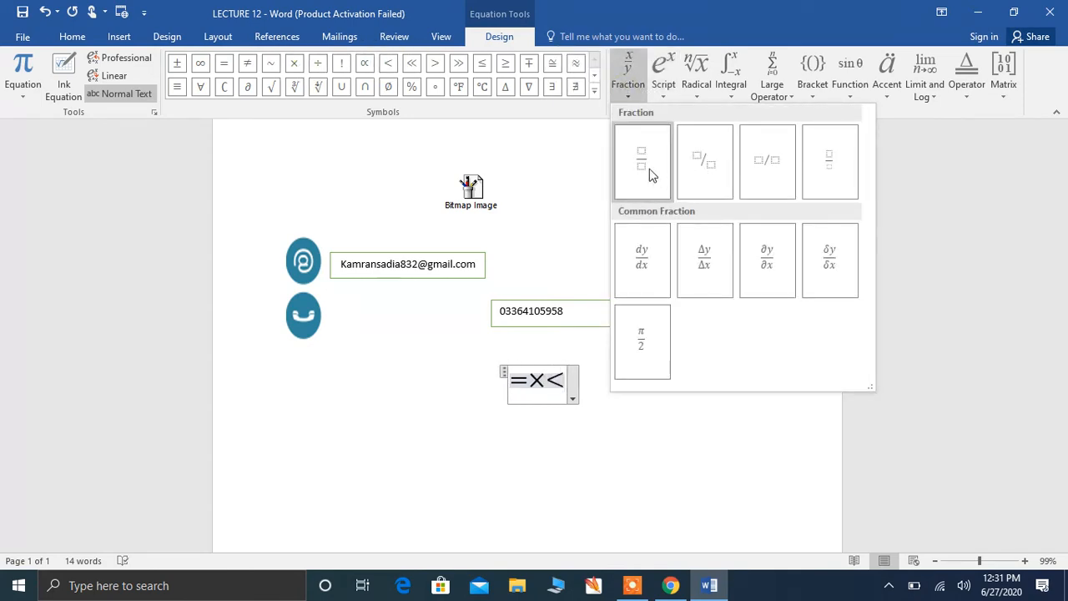
{"action": "left_click", "coordinate": [624, 176]}
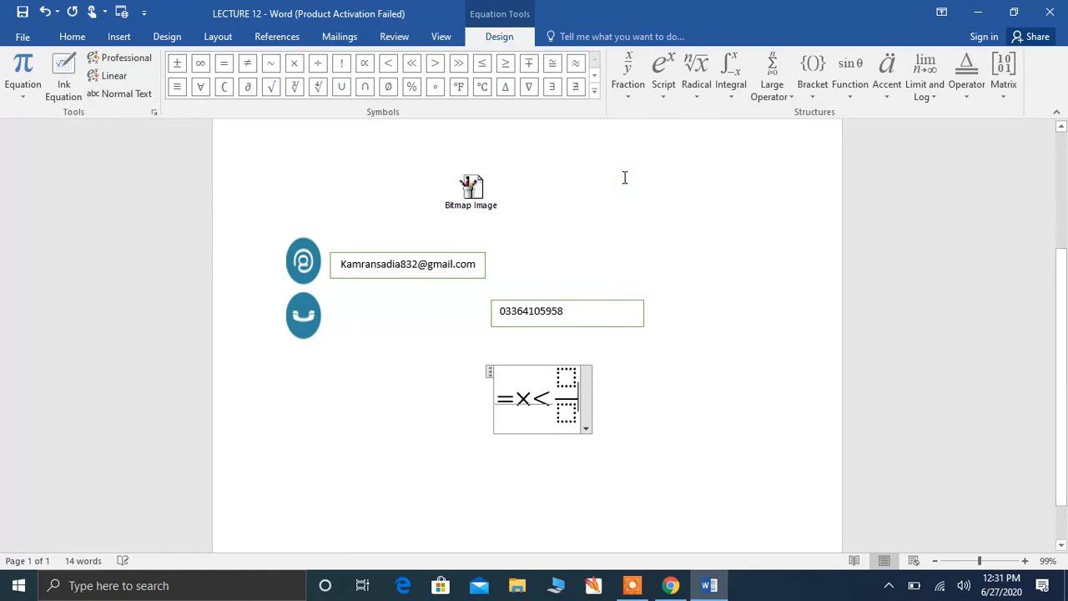
{"action": "left_click", "coordinate": [660, 91]}
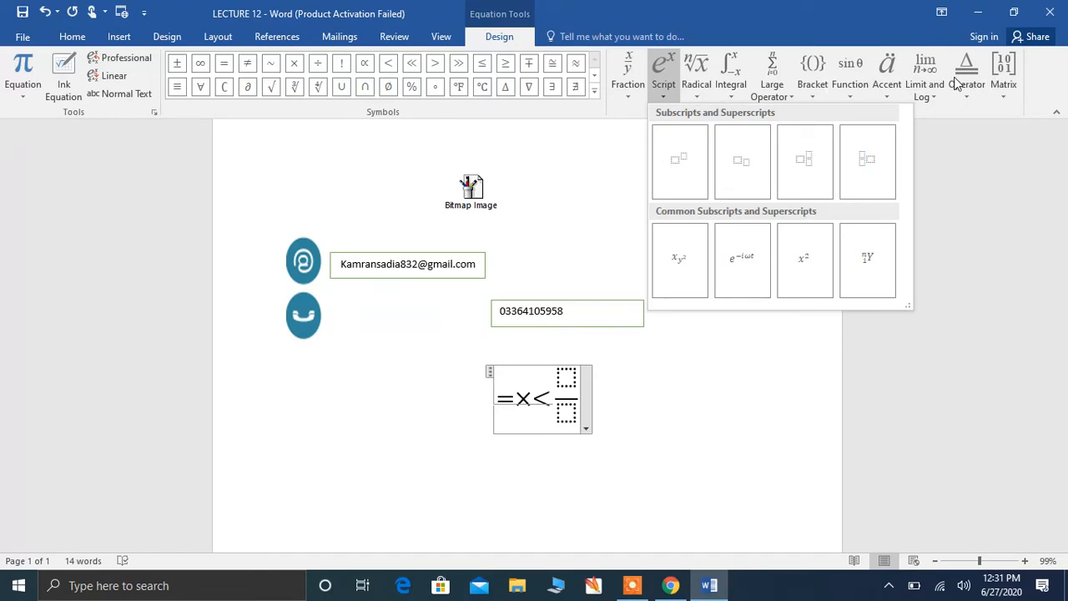
{"action": "left_click", "coordinate": [1007, 80]}
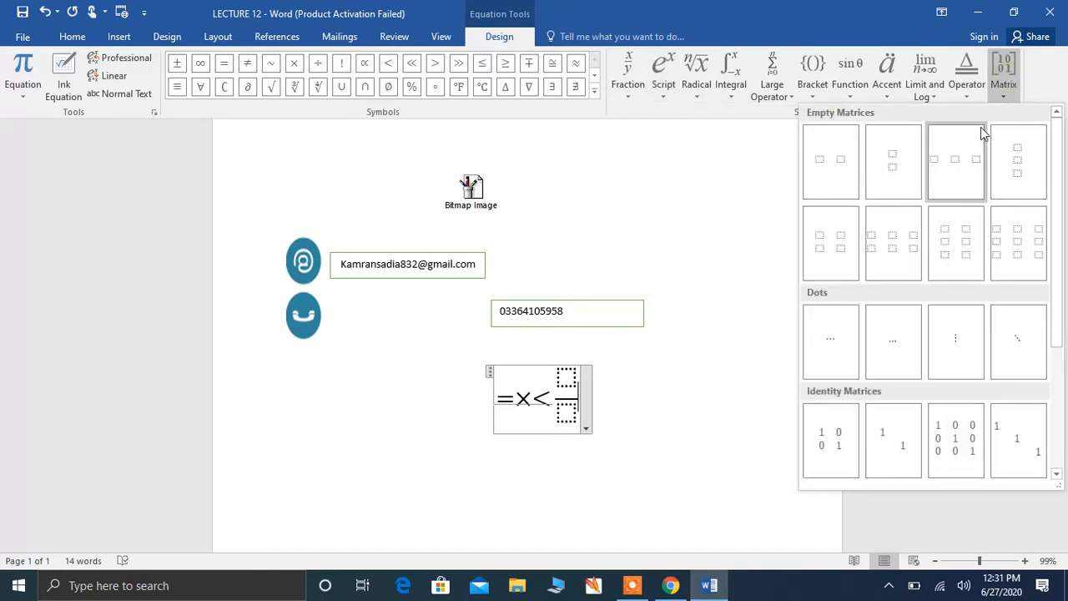
{"action": "left_click", "coordinate": [956, 167]}
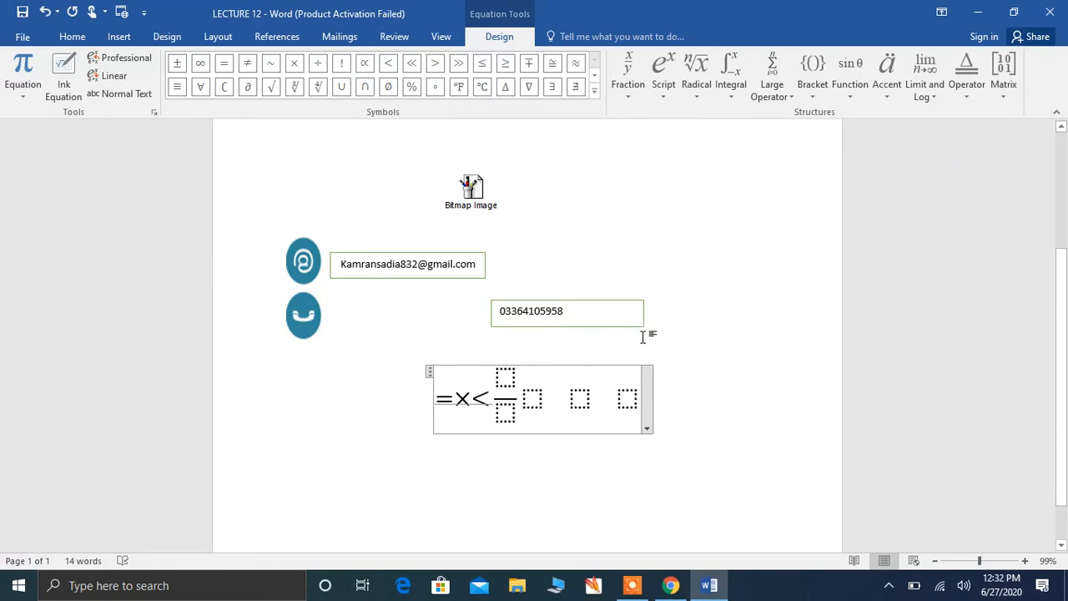
Fill the equation's stacked fraction with 454 as the numerator and 66 as the denominator
{"action": "left_click", "coordinate": [504, 383]}
{"action": "type", "text": "454"}
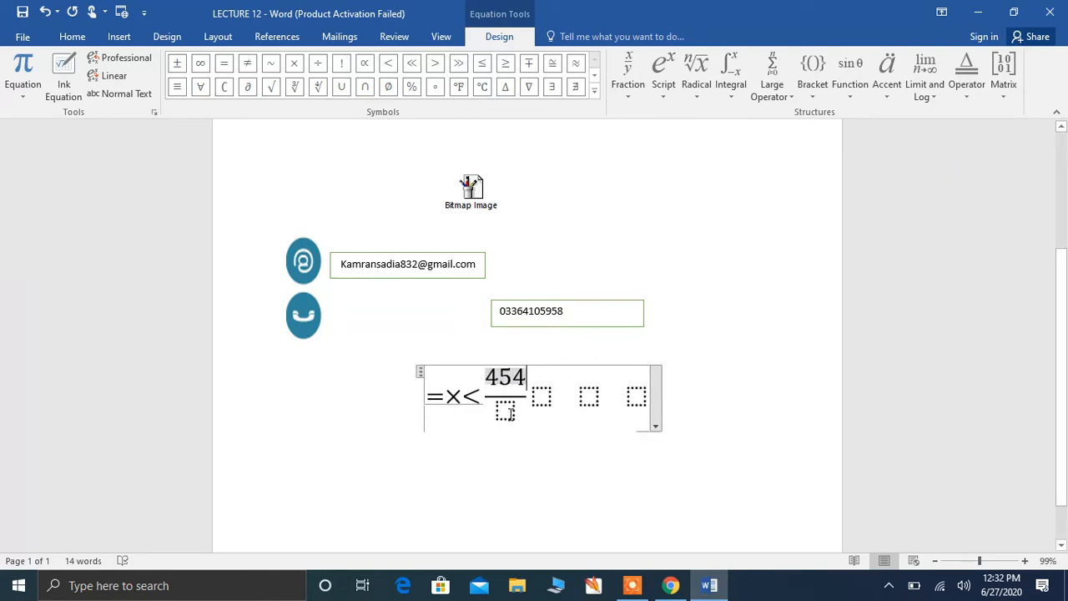
{"action": "left_click", "coordinate": [509, 411]}
{"action": "type", "text": "66"}
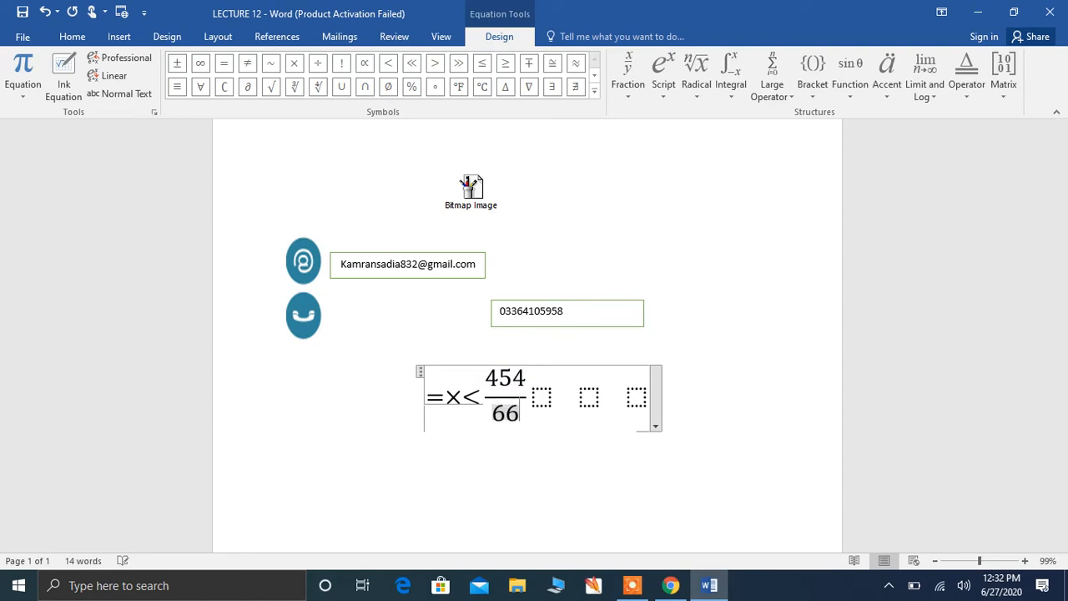
Fill the three matrix placeholders after the fraction with 6565, 686 and 878
{"action": "key", "text": "Right"}
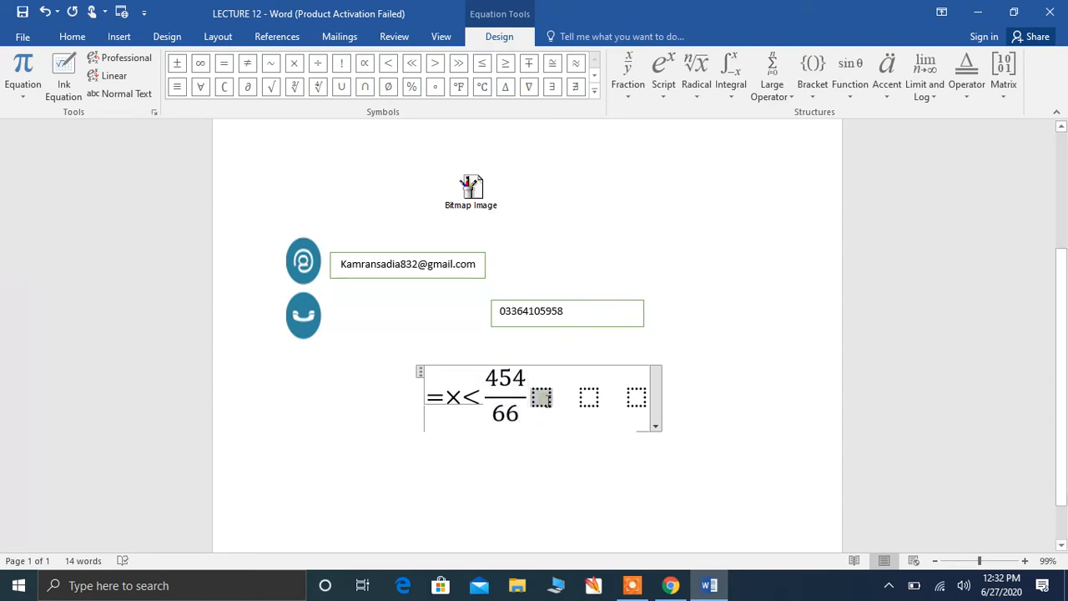
{"action": "type", "text": "6565"}
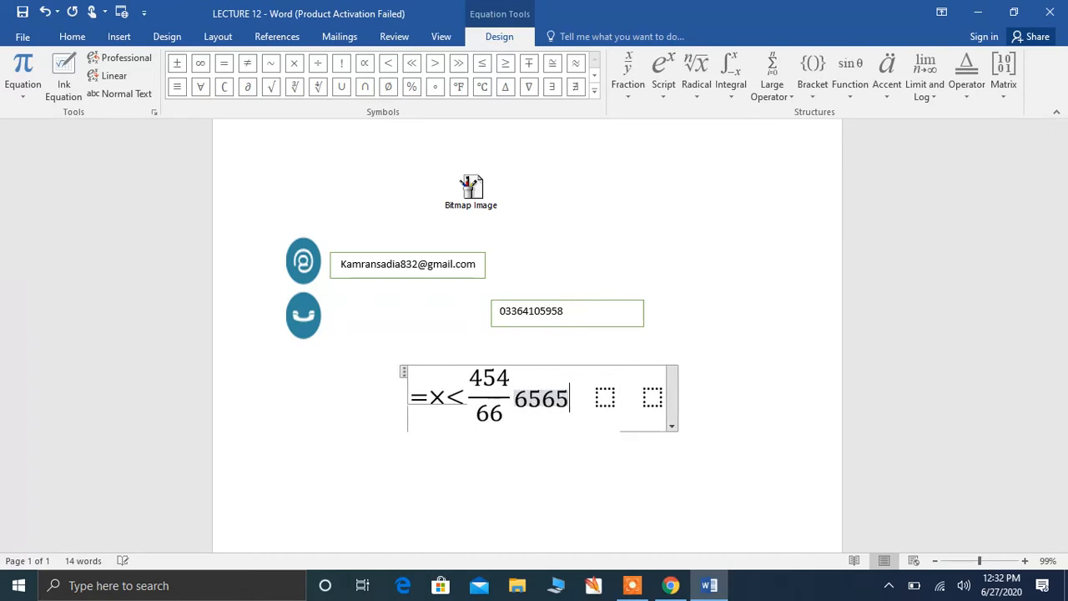
{"action": "left_click", "coordinate": [607, 407]}
{"action": "type", "text": "686"}
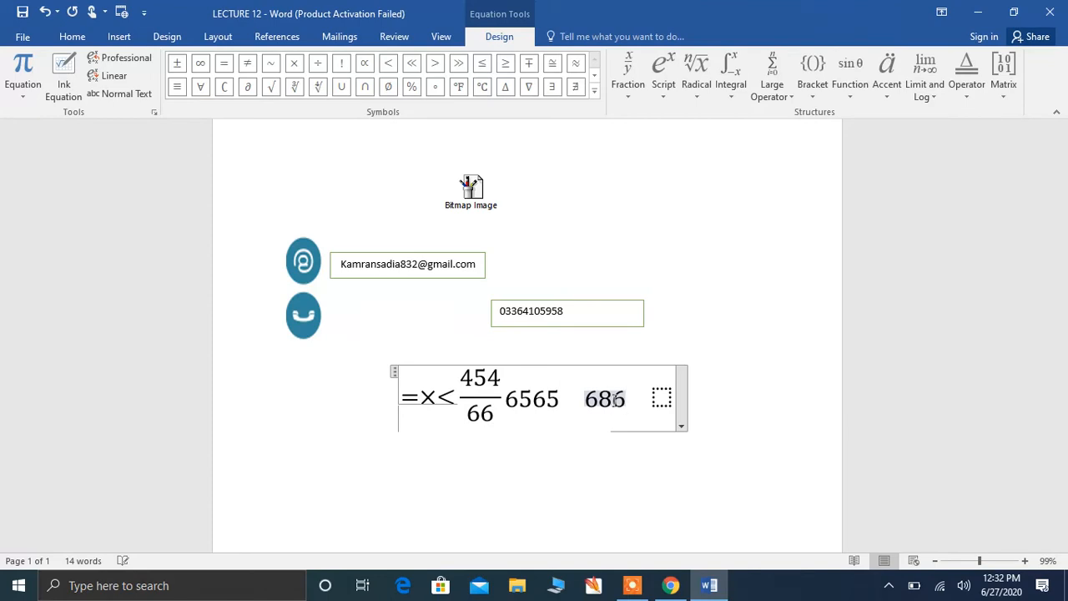
{"action": "left_click", "coordinate": [660, 398]}
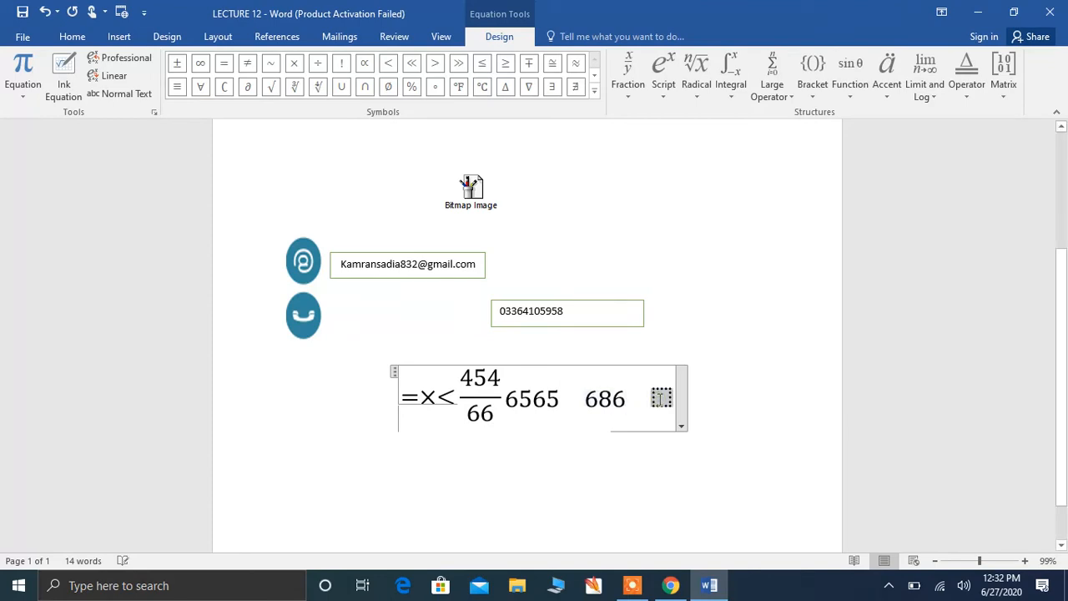
{"action": "type", "text": "878"}
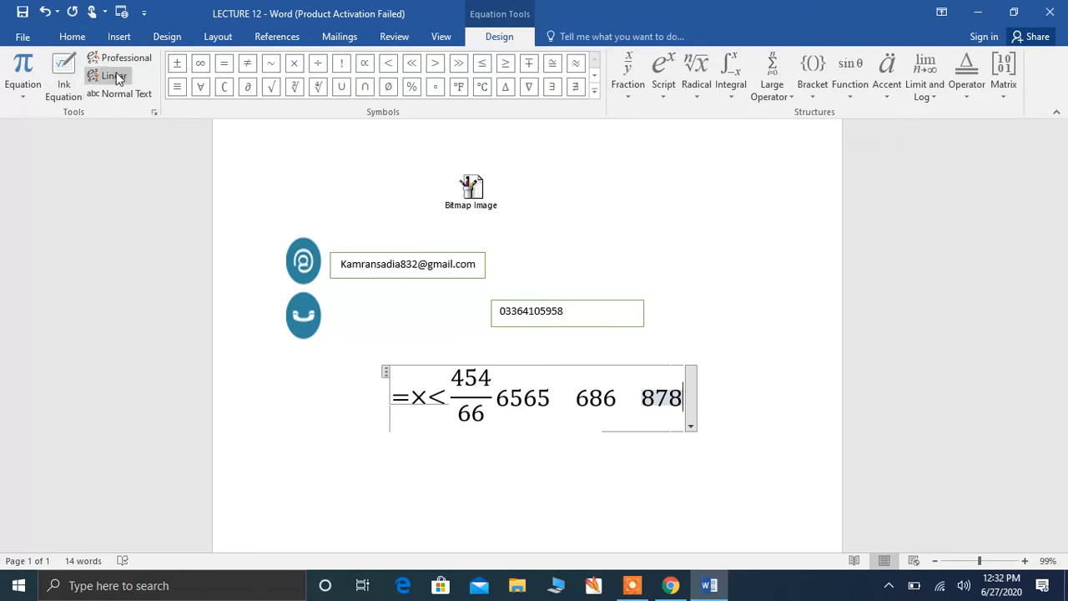
Insert the Ω symbol directly after 878 in the equation
{"action": "left_click", "coordinate": [119, 37]}
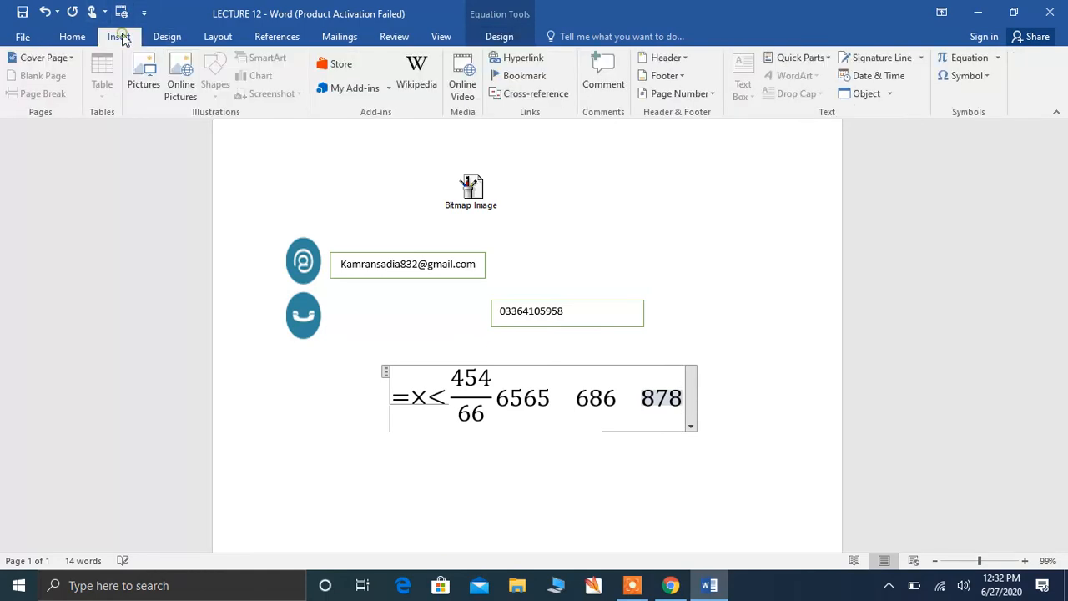
{"action": "left_click", "coordinate": [967, 82]}
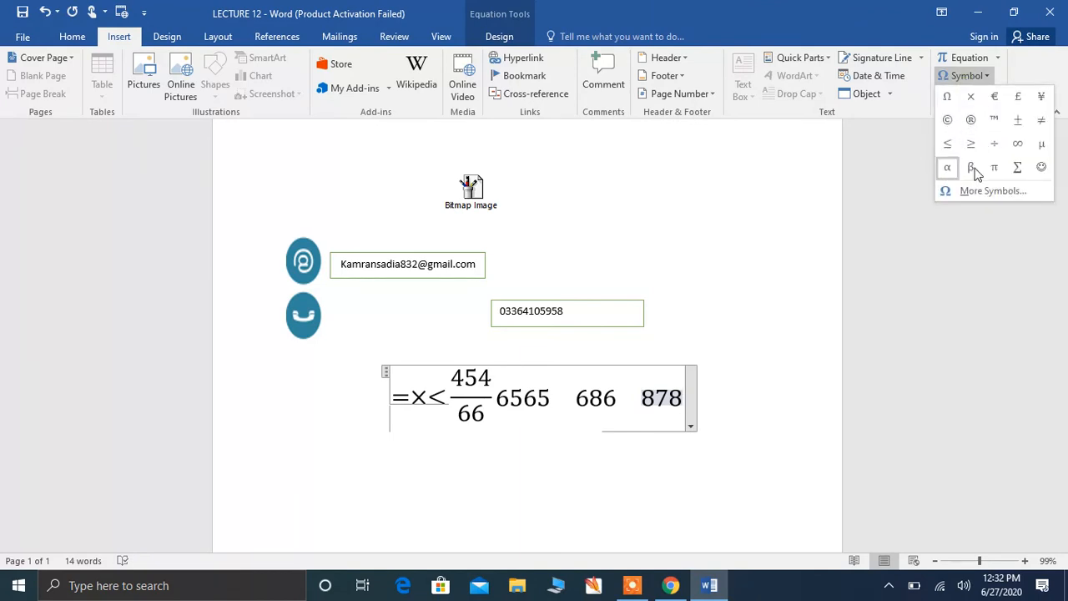
{"action": "left_click", "coordinate": [947, 97]}
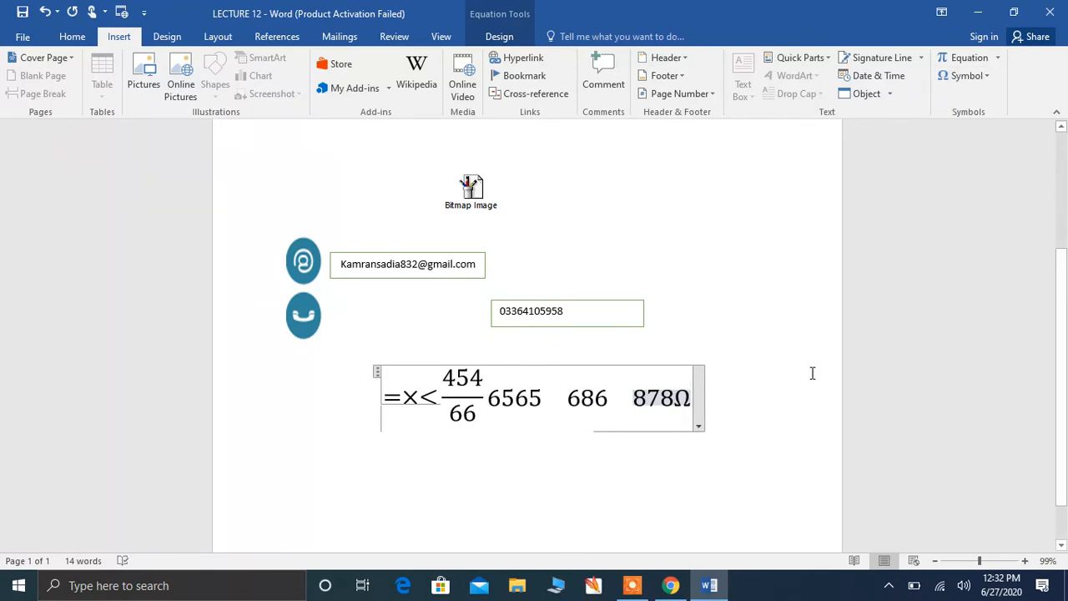
Browse the full symbol set, and insert the Em Dash special character after the Ω in the equation
{"action": "left_click", "coordinate": [967, 74]}
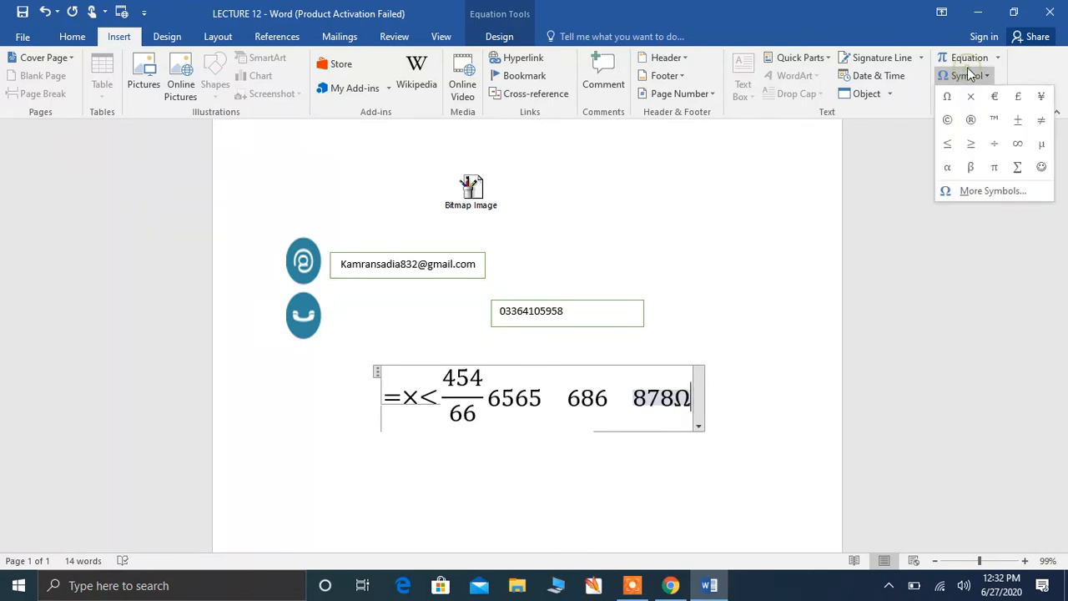
{"action": "left_click", "coordinate": [991, 194]}
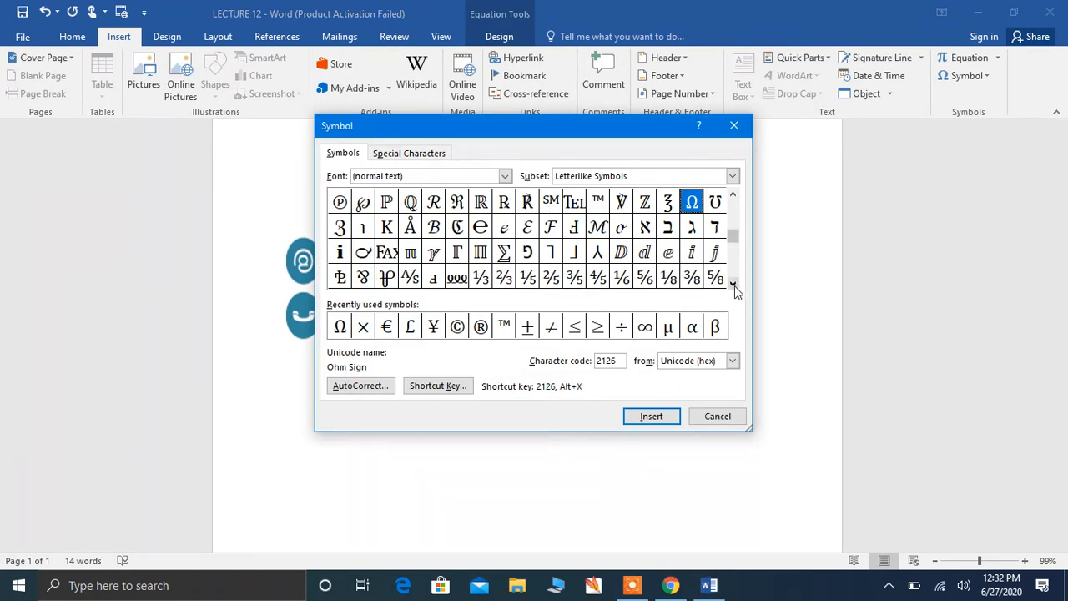
{"action": "left_click_drag", "start_coordinate": [734, 285], "coordinate": [734, 286]}
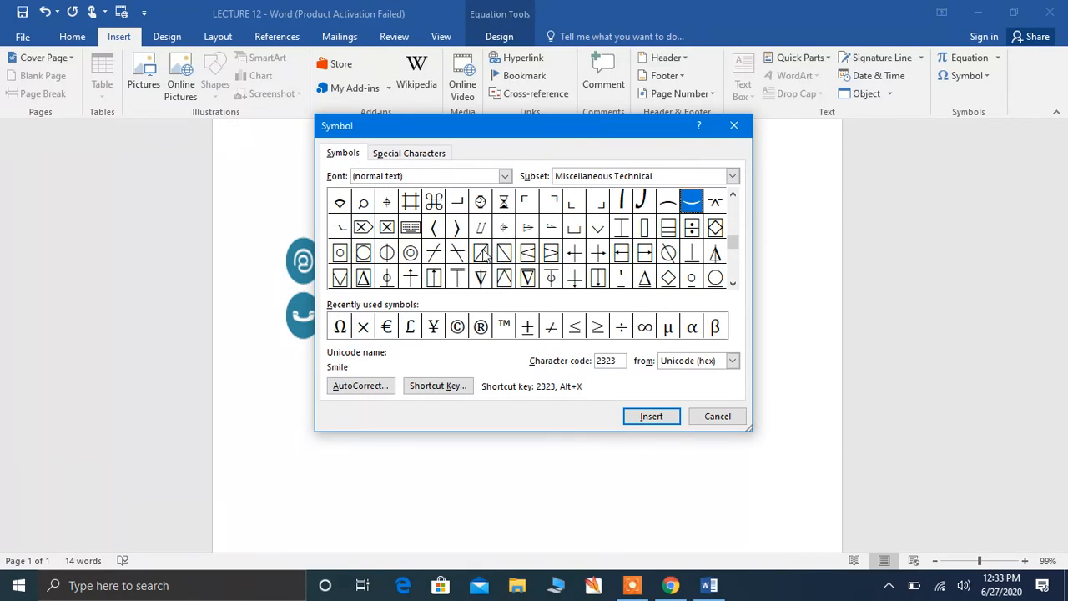
{"action": "left_click", "coordinate": [412, 152]}
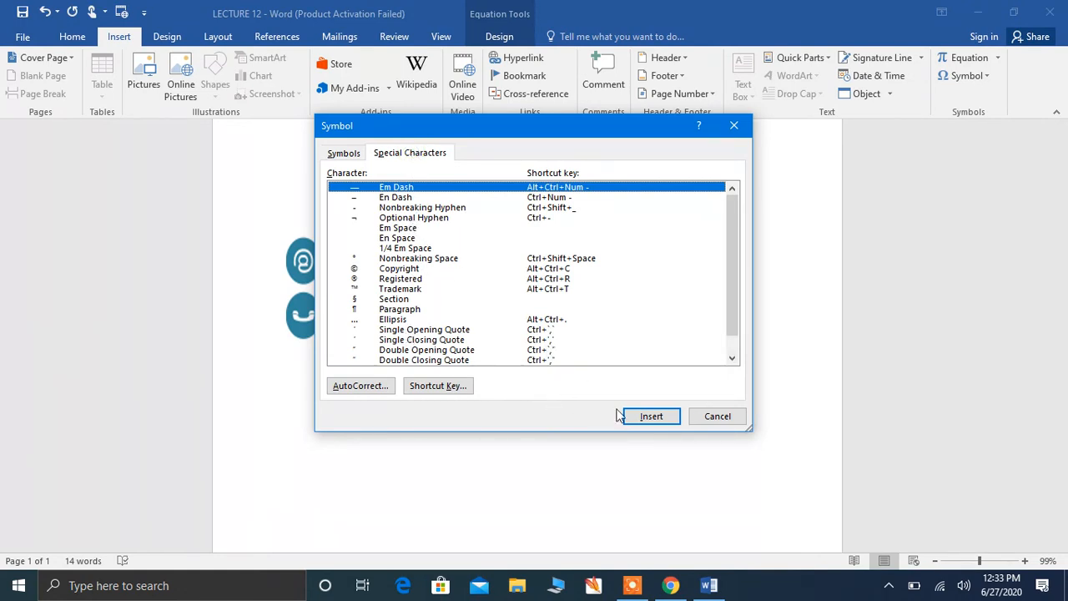
{"action": "left_click", "coordinate": [653, 419]}
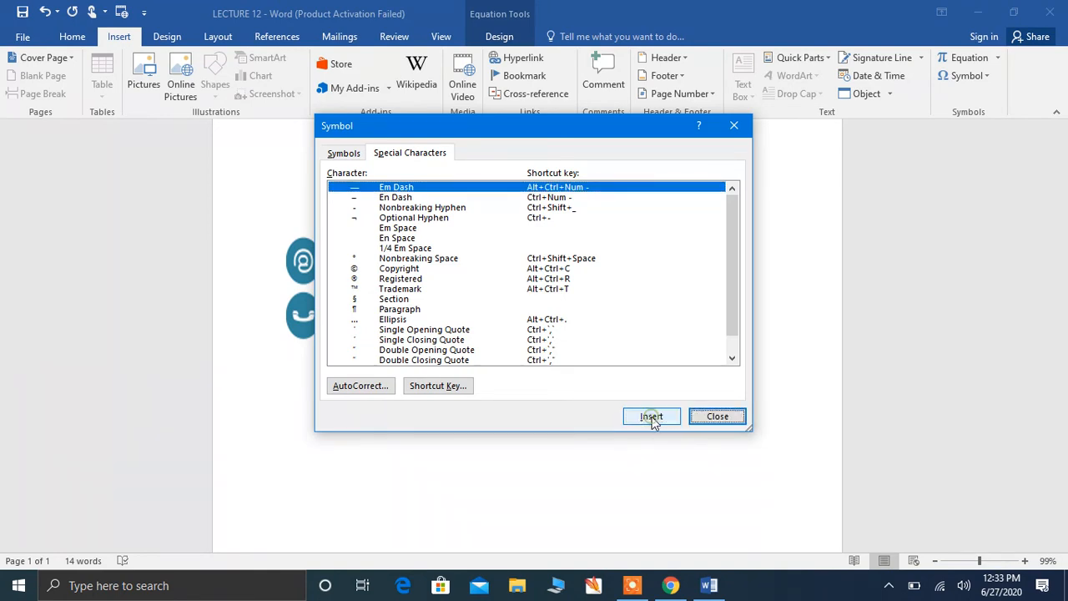
{"action": "left_click", "coordinate": [714, 418]}
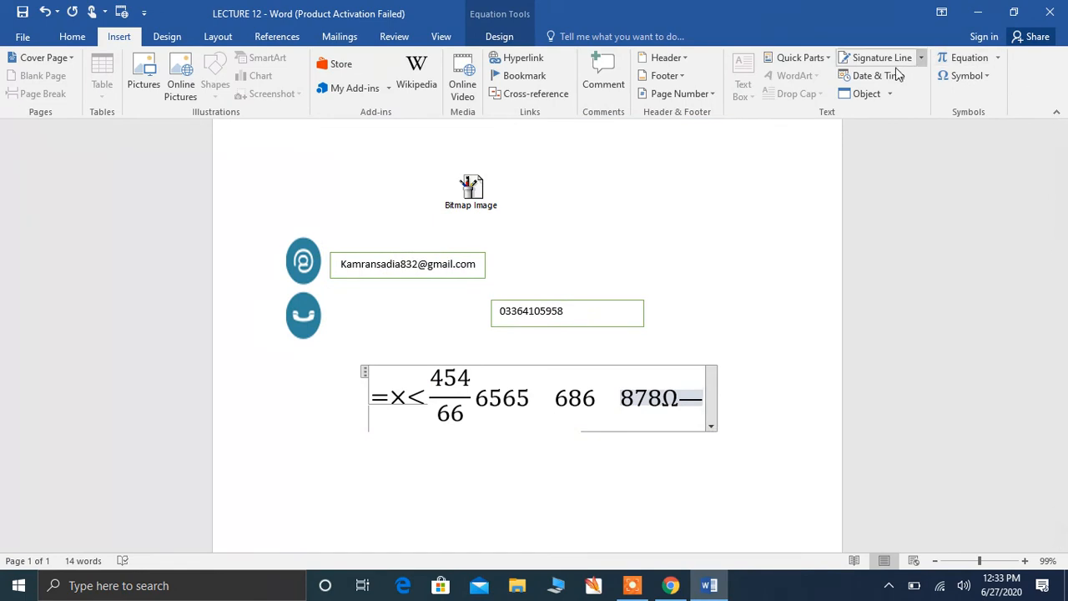
Bring up the equation design tools for the edited equation
{"action": "left_click", "coordinate": [965, 64]}
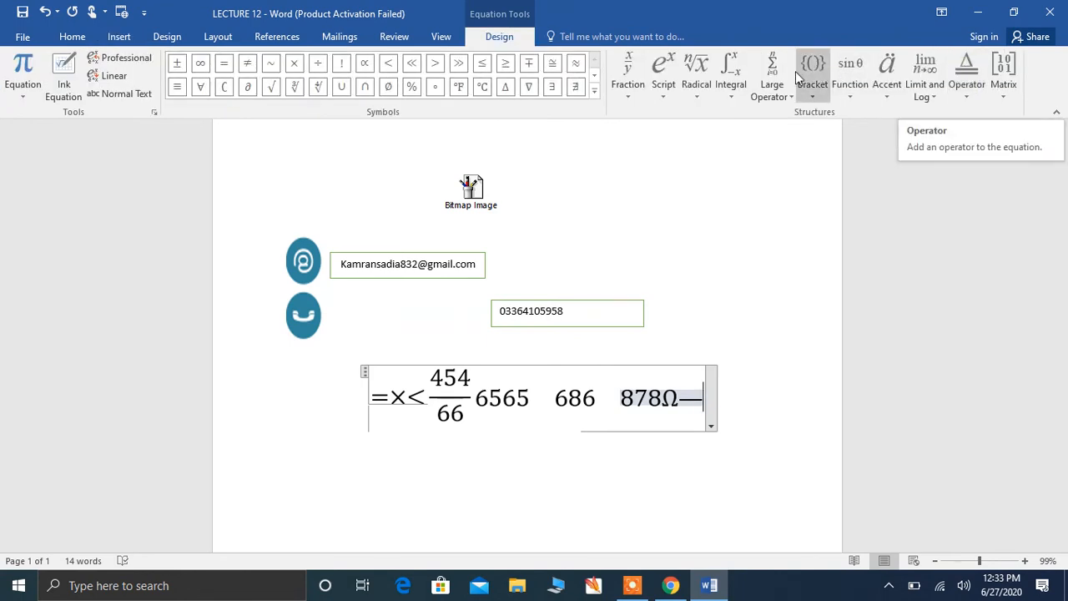